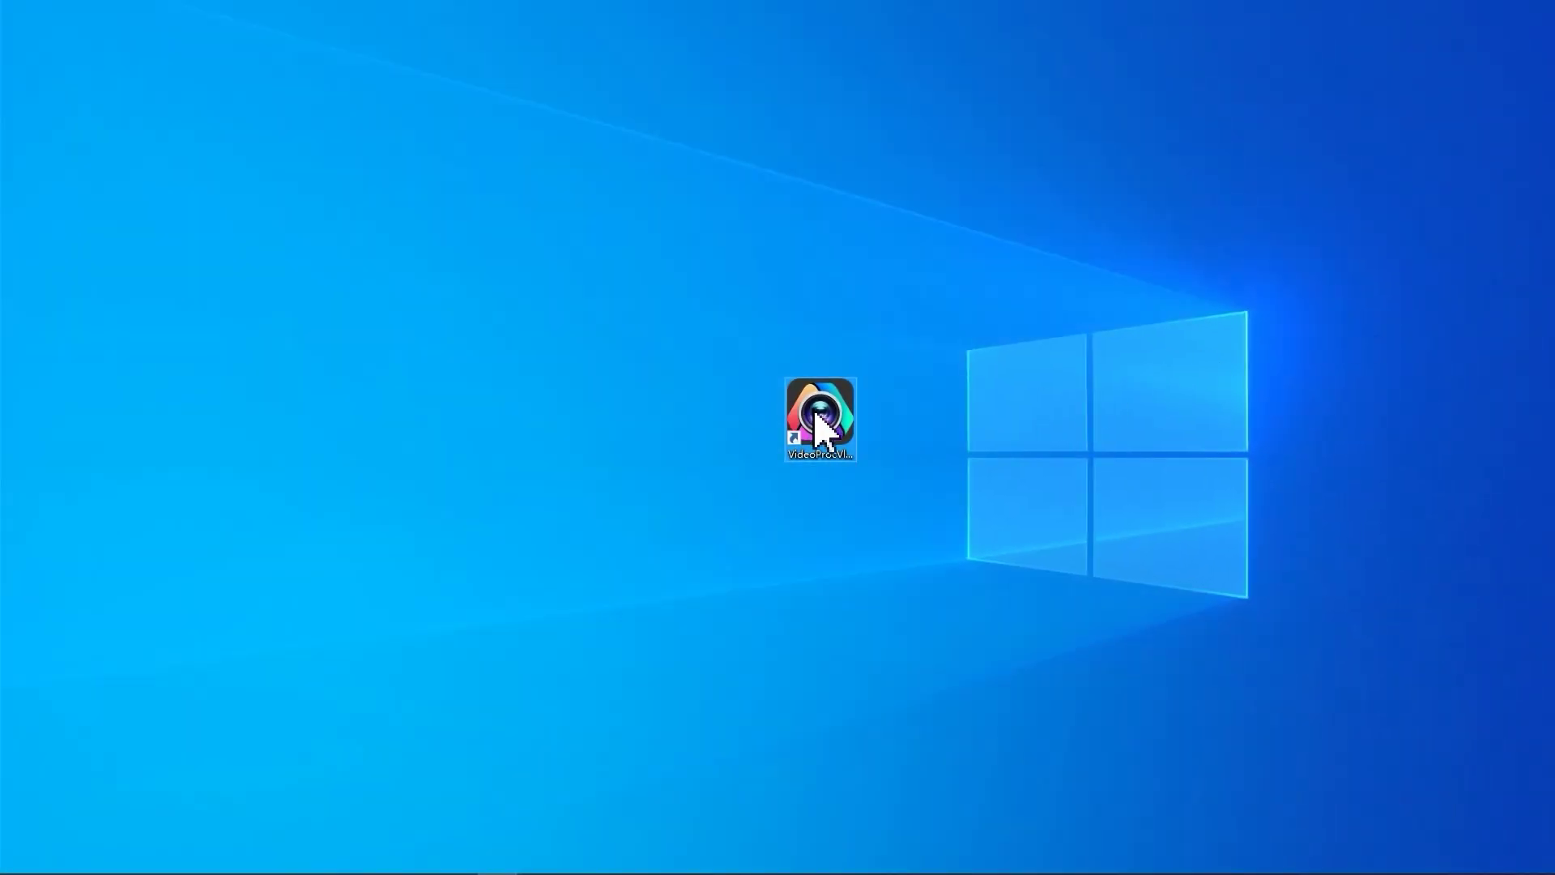
# Import the neon night clip and place it on both the main video and overlay tracks.
pyautogui.doubleClick(817, 423)
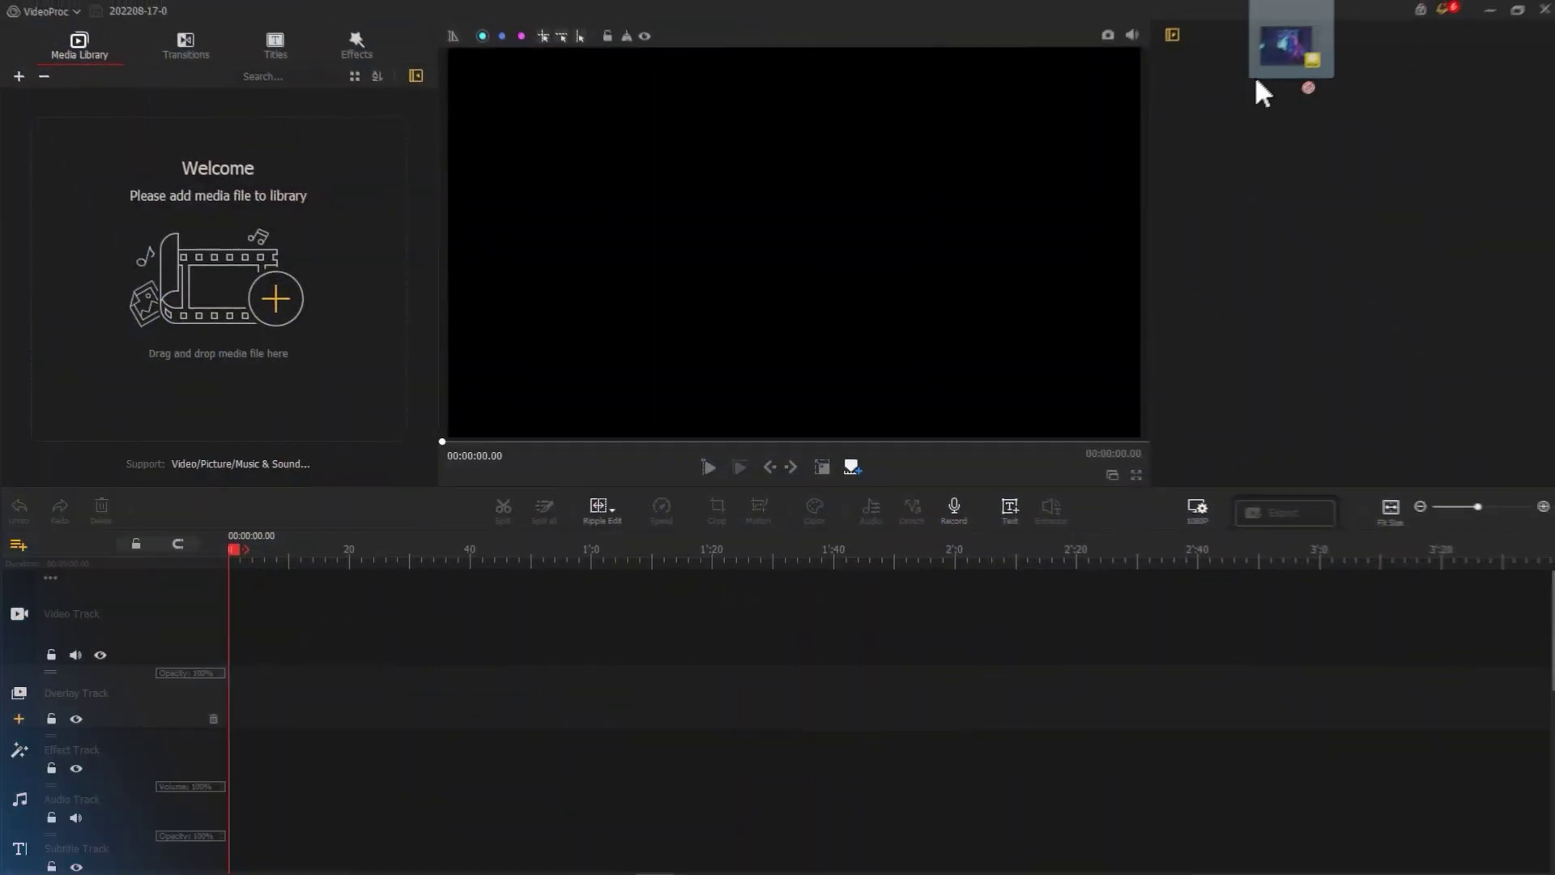
pyautogui.moveTo(1260, 91); pyautogui.dragTo(370, 273)
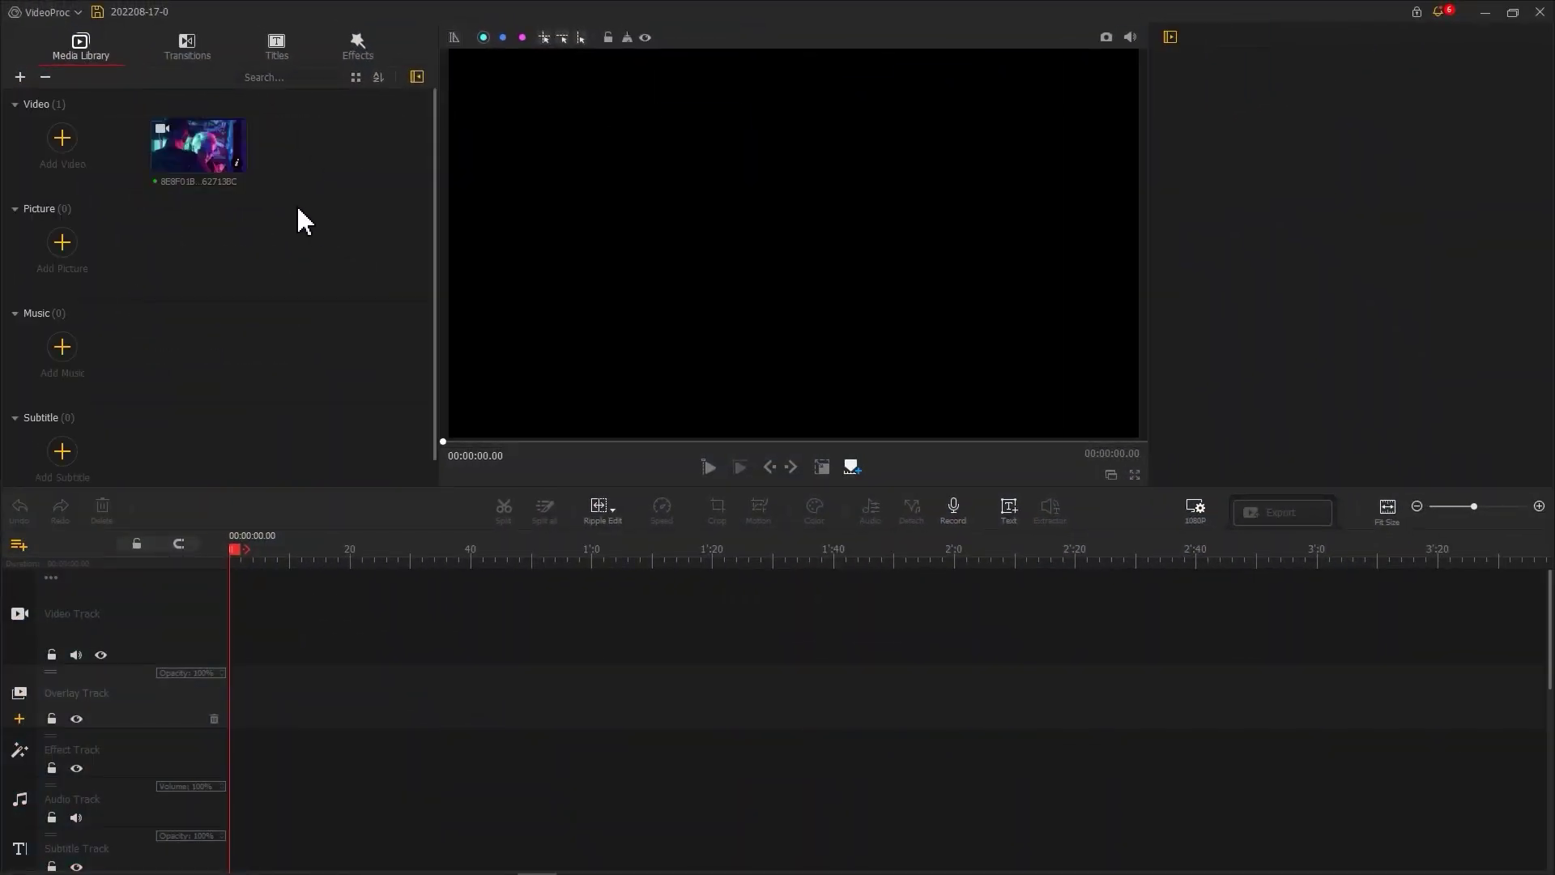
pyautogui.moveTo(216, 146); pyautogui.dragTo(937, 562)
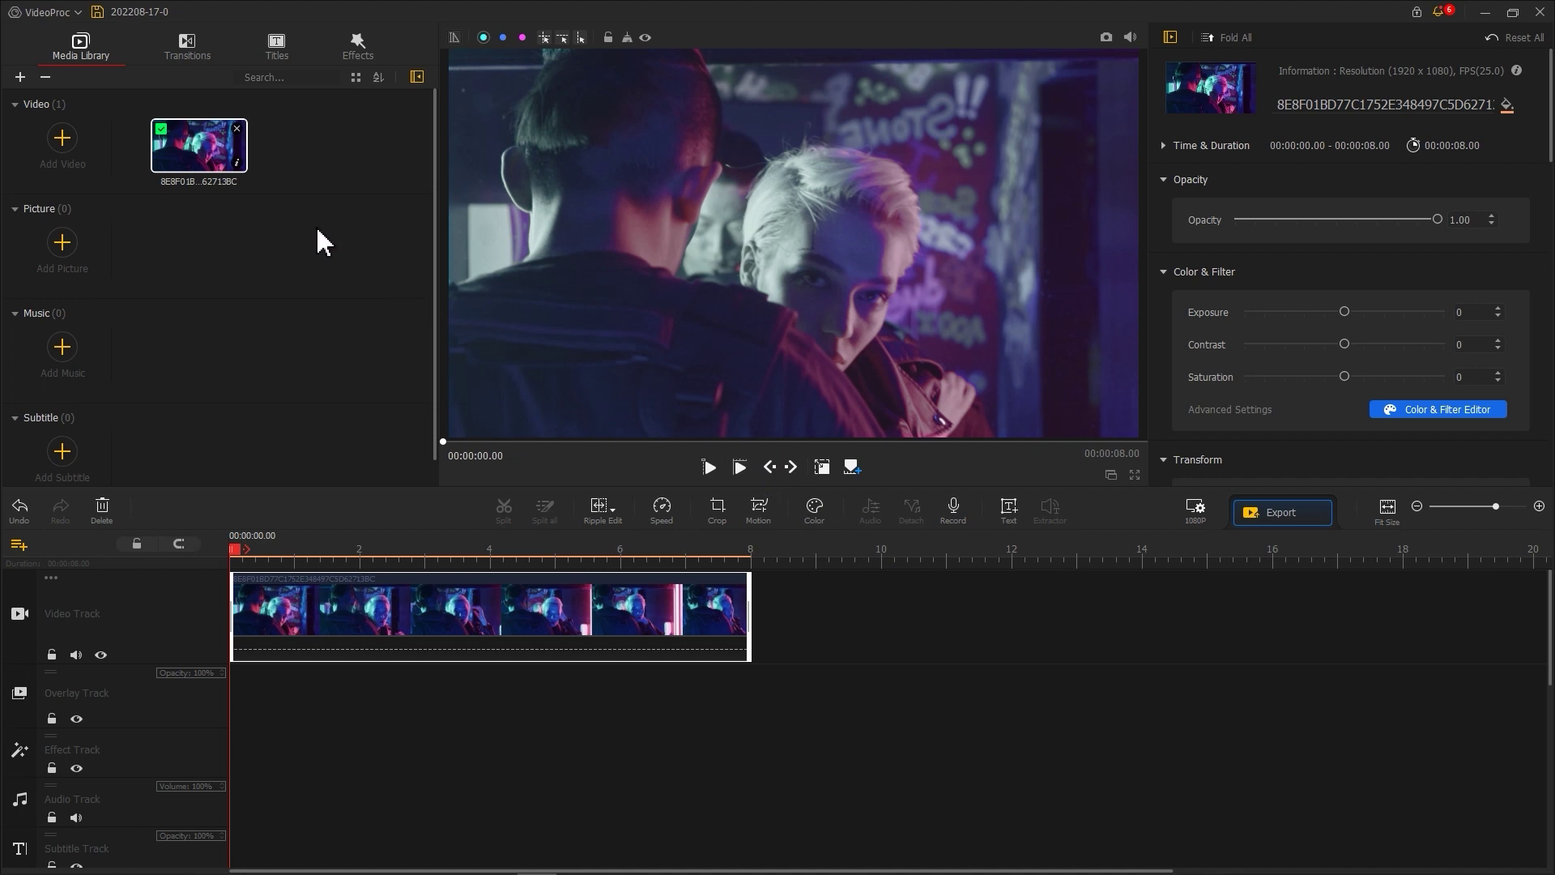
pyautogui.moveTo(223, 165); pyautogui.dragTo(243, 718)
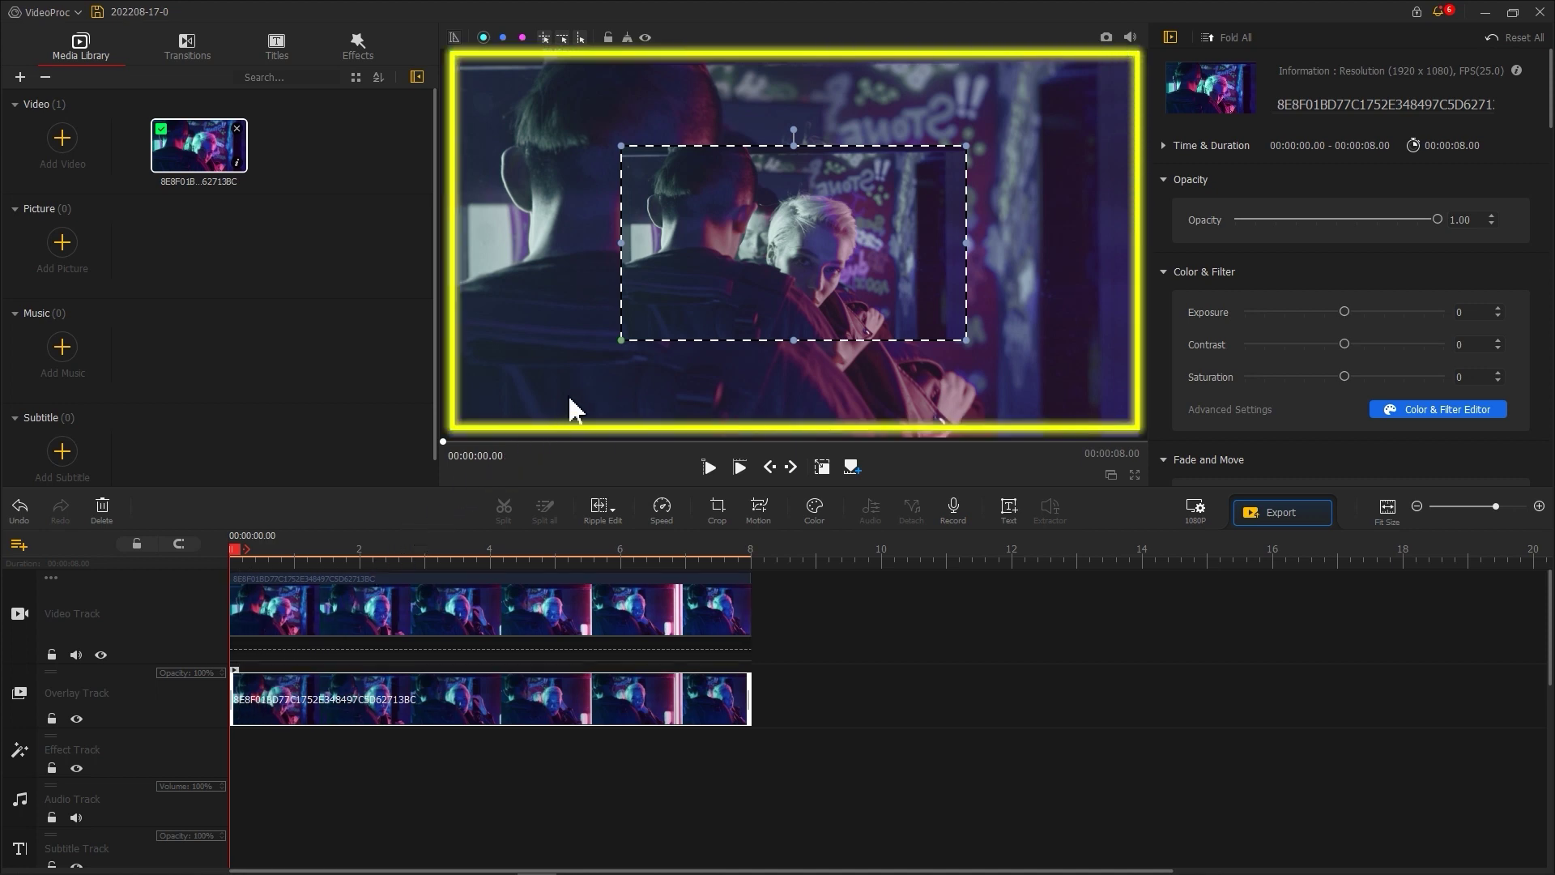
# Stretch the overlay copy to fill the frame width and select it at about 3.7 seconds.
pyautogui.moveTo(616, 346); pyautogui.dragTo(463, 438)
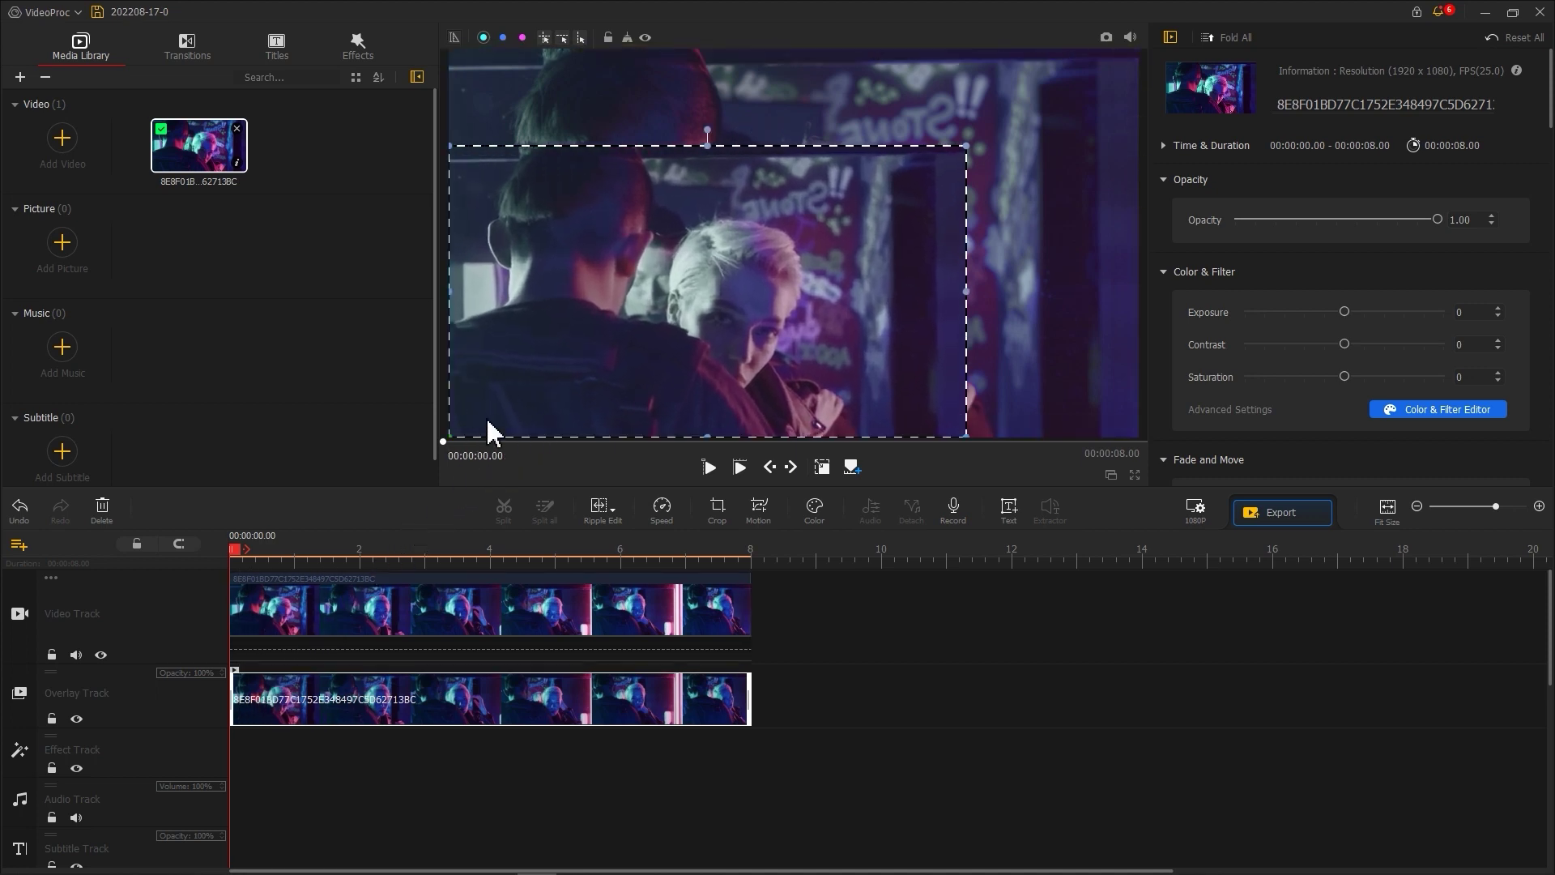
pyautogui.moveTo(966, 146); pyautogui.dragTo(1137, 48)
pyautogui.hotkey('ctrl', 'z')
pyautogui.hotkey('ctrl', 'z')
pyautogui.scroll(-5, 1340, 180)
pyautogui.scroll(-2, 1341, 180)
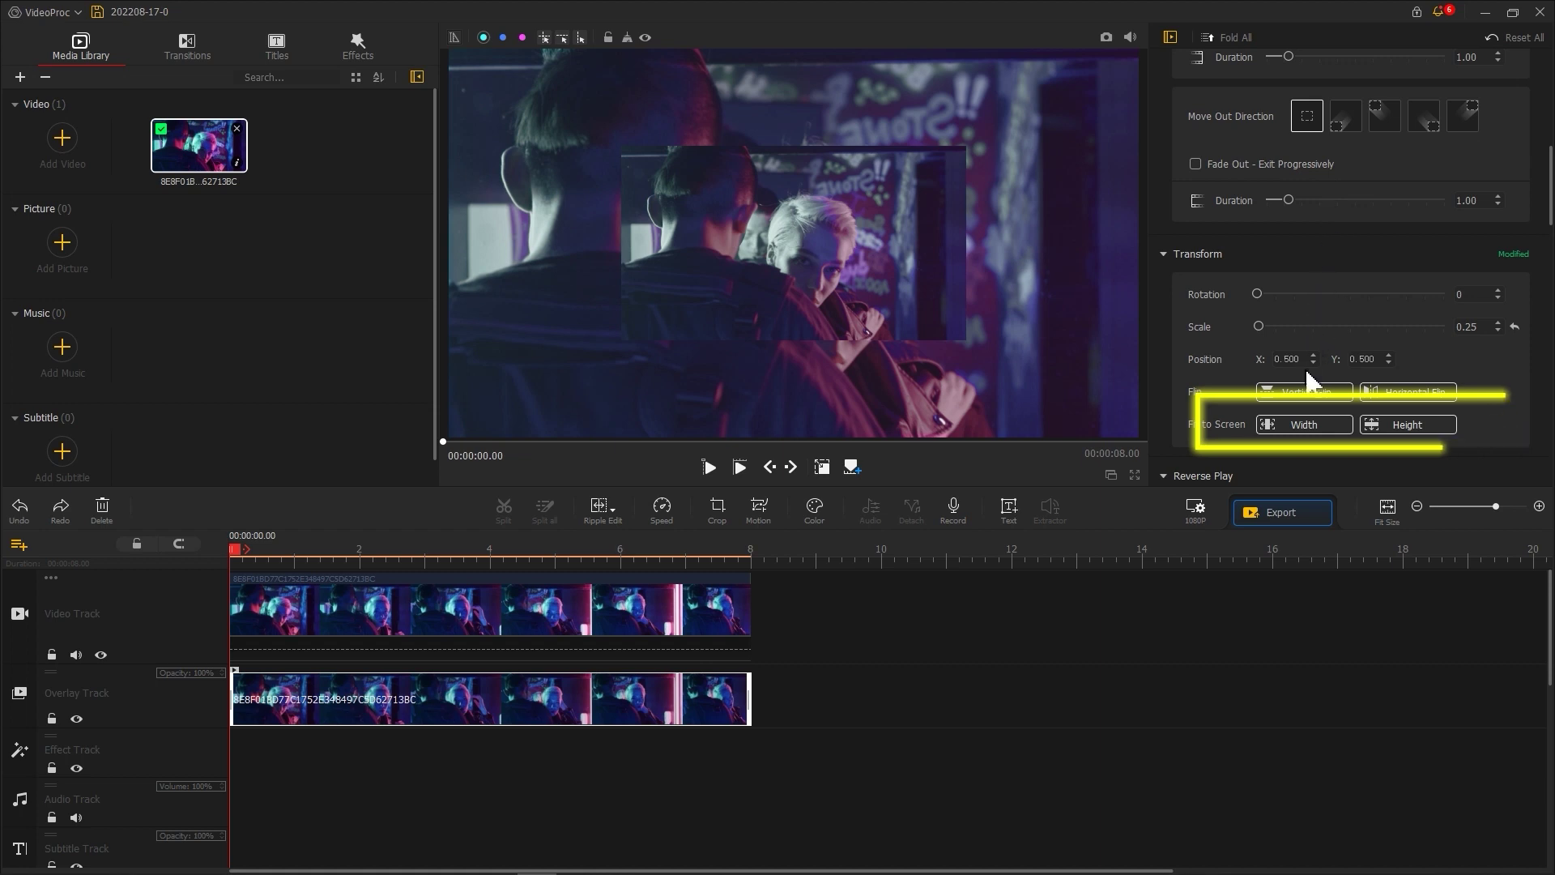
pyautogui.click(1299, 423)
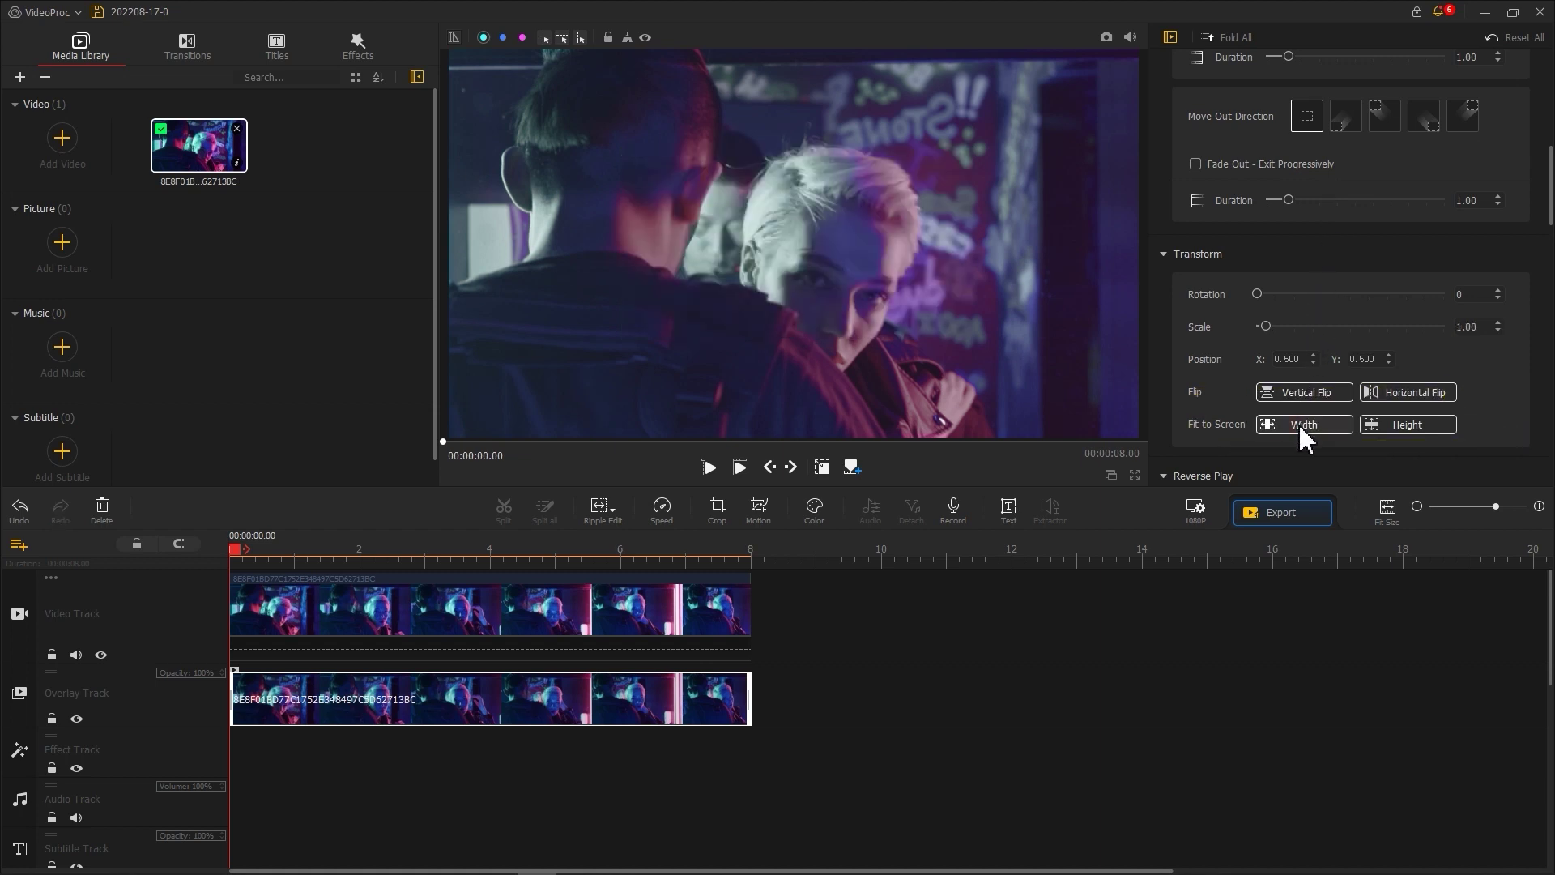
pyautogui.click(472, 702)
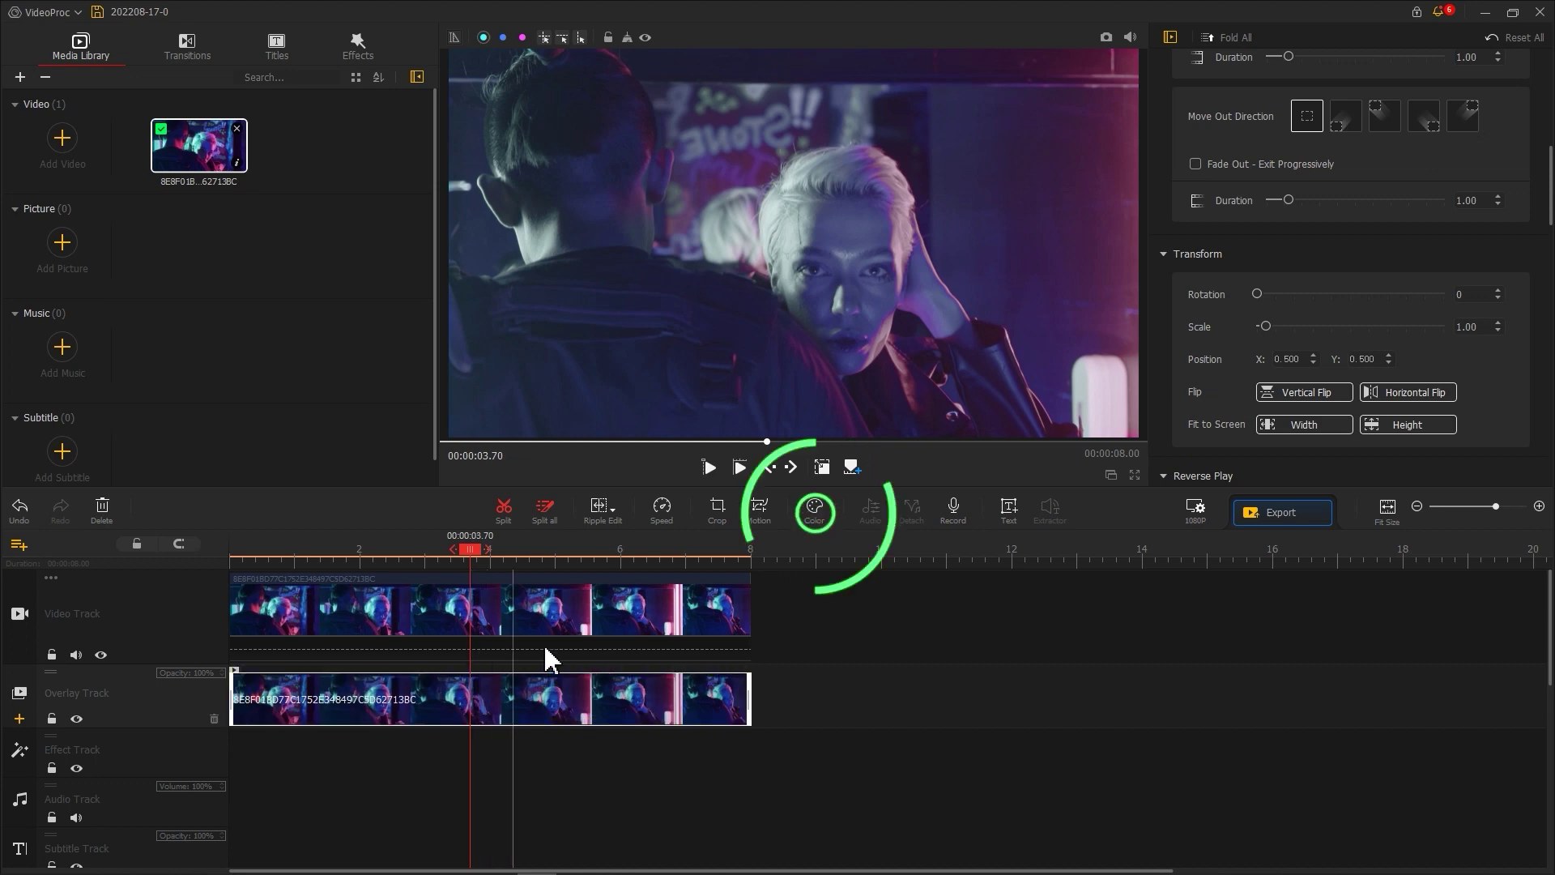
pyautogui.click(812, 510)
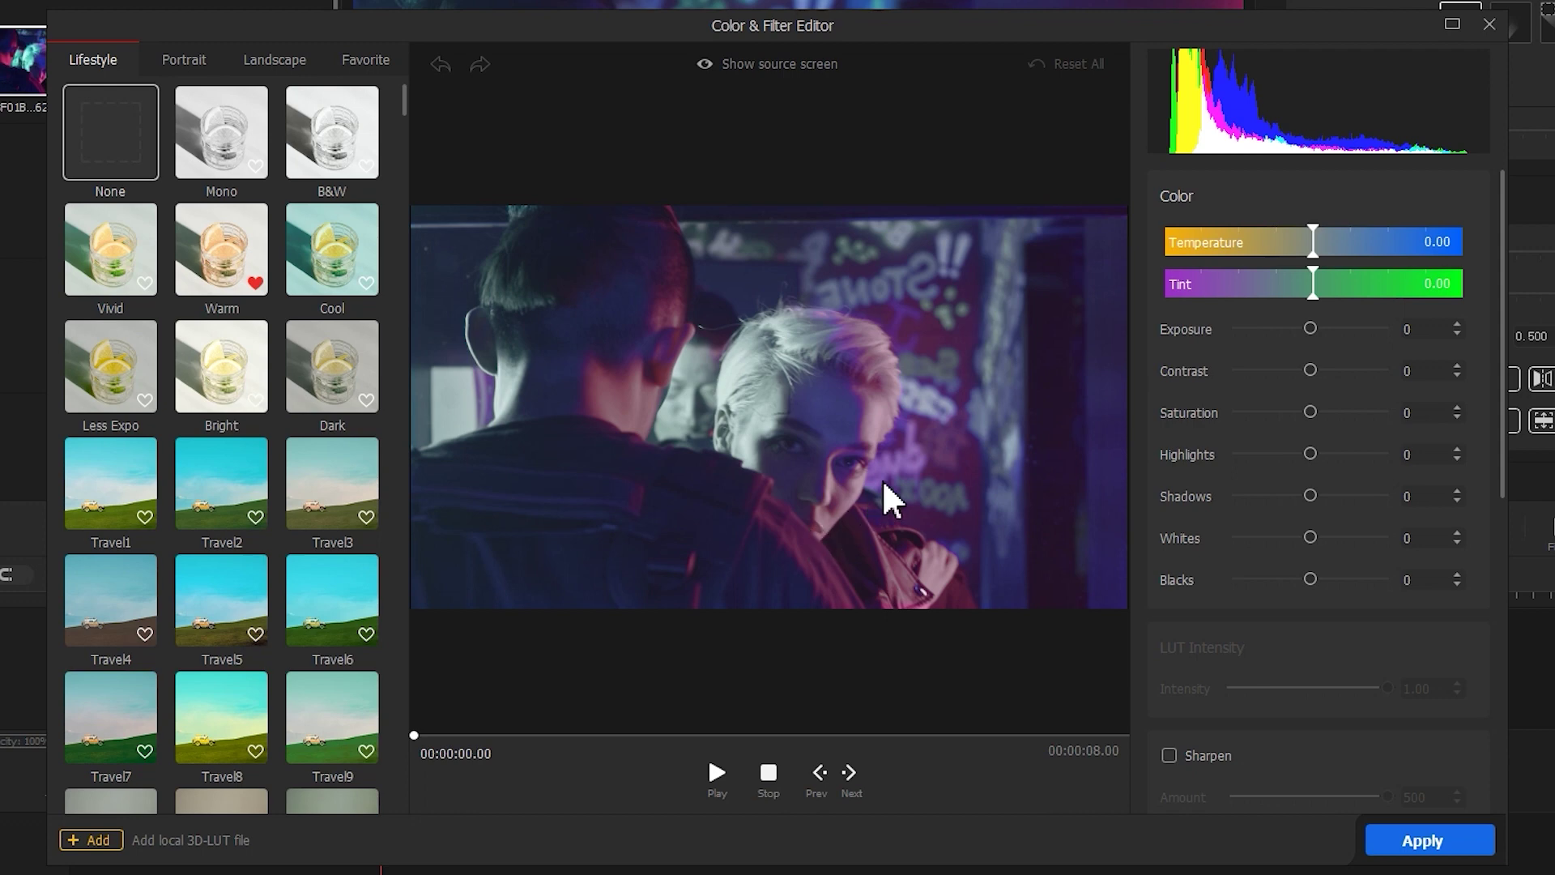
# Grade the overlay with Exposure 14, Contrast 27, Saturation 15, Highlights 12, Whites 11, Blacks -9.
pyautogui.moveTo(1310, 328); pyautogui.dragTo(1303, 580)
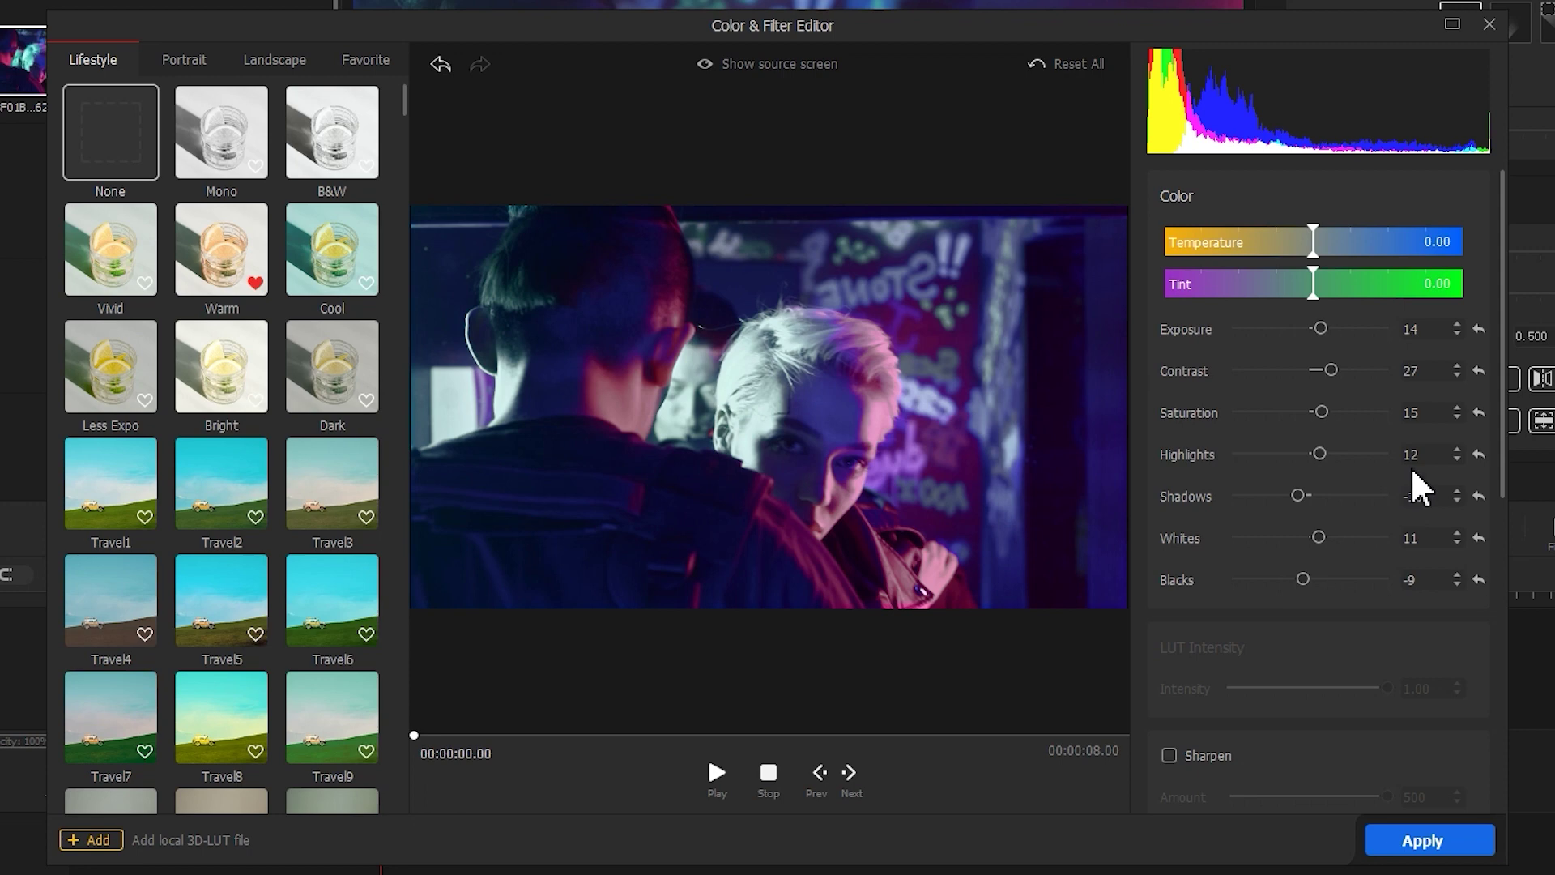
pyautogui.moveTo(1507, 413); pyautogui.dragTo(1517, 703)
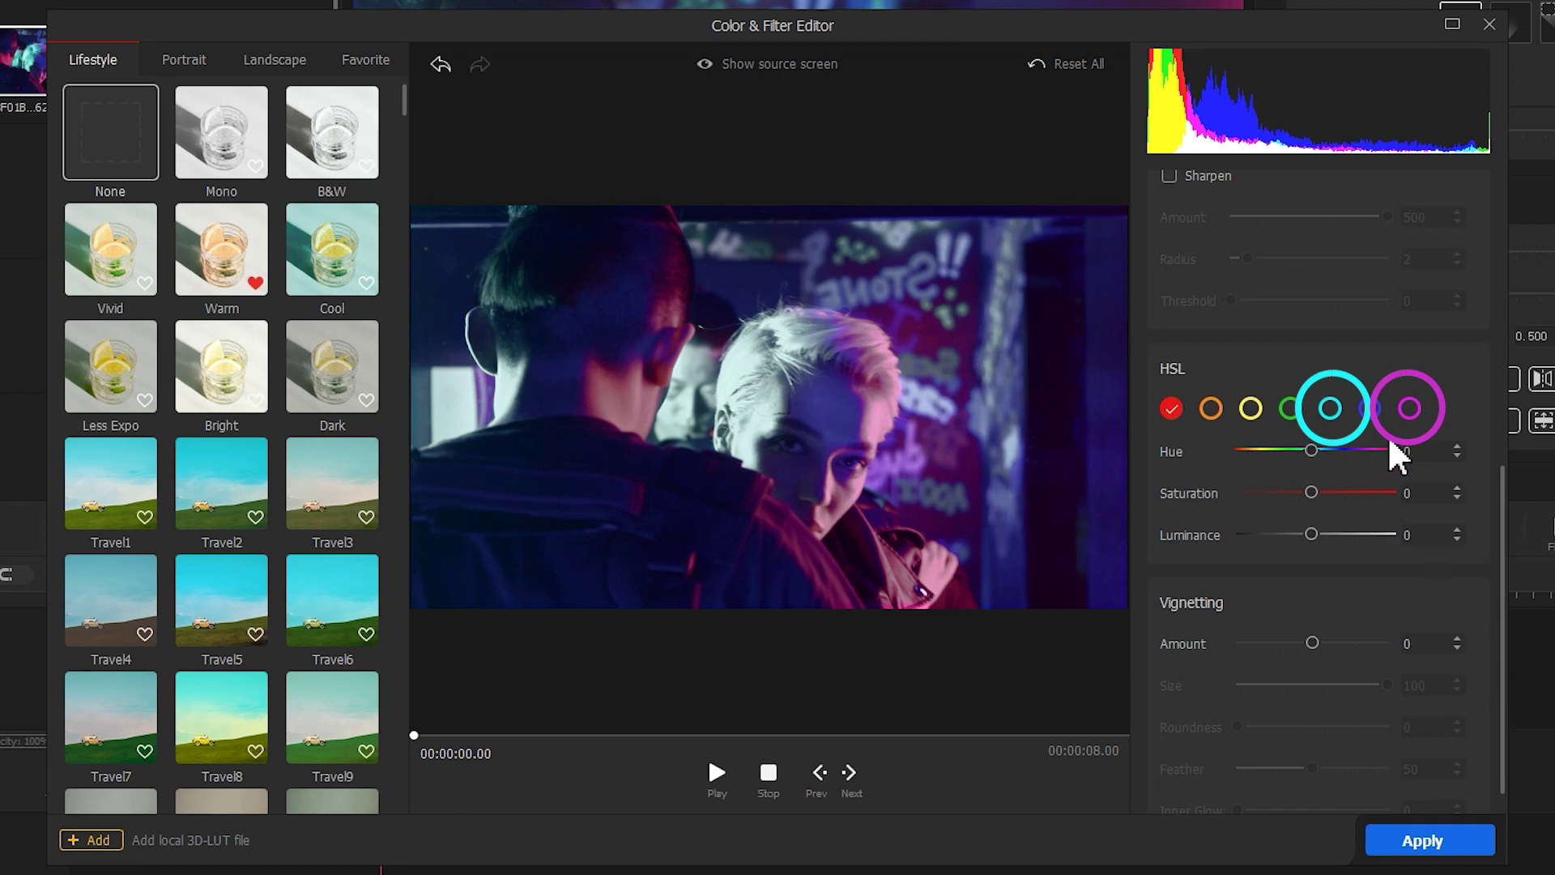
# In HSL, adjust magenta saturation and luminance, and raise cyan saturation to 10.
pyautogui.click(1409, 409)
pyautogui.moveTo(1311, 492)
pyautogui.mouseDown()
pyautogui.moveTo(1325, 495)
pyautogui.moveTo(1302, 541)
pyautogui.moveTo(1320, 557)
pyautogui.mouseUp()
pyautogui.click(1336, 413)
pyautogui.moveTo(1315, 496); pyautogui.dragTo(1320, 497)
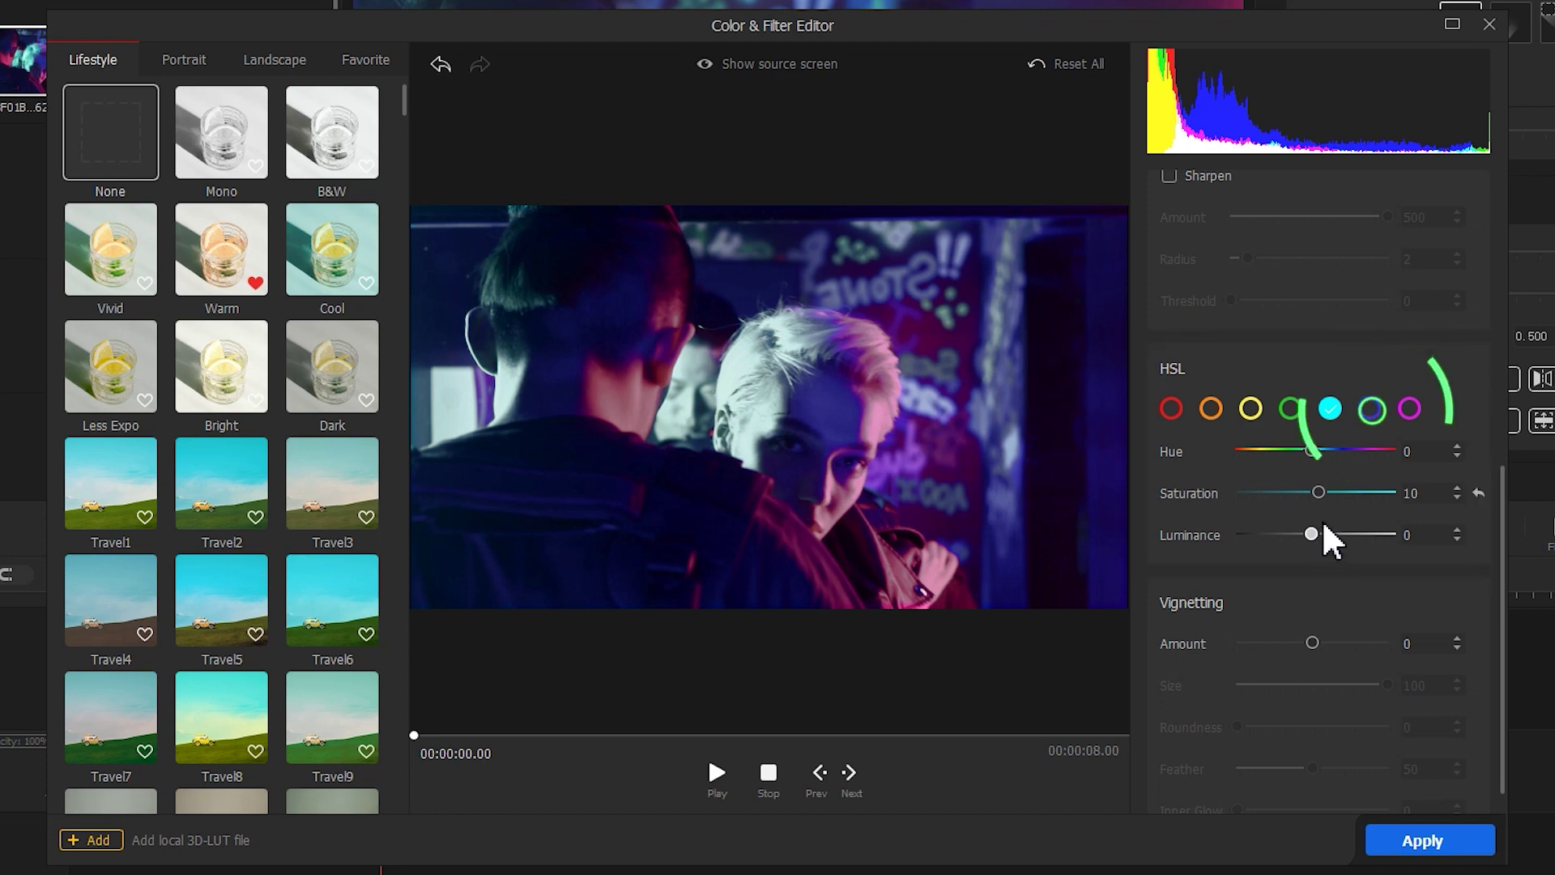
# Revert a trial blue desaturation to -75, then apply the colour grade.
pyautogui.click(1371, 412)
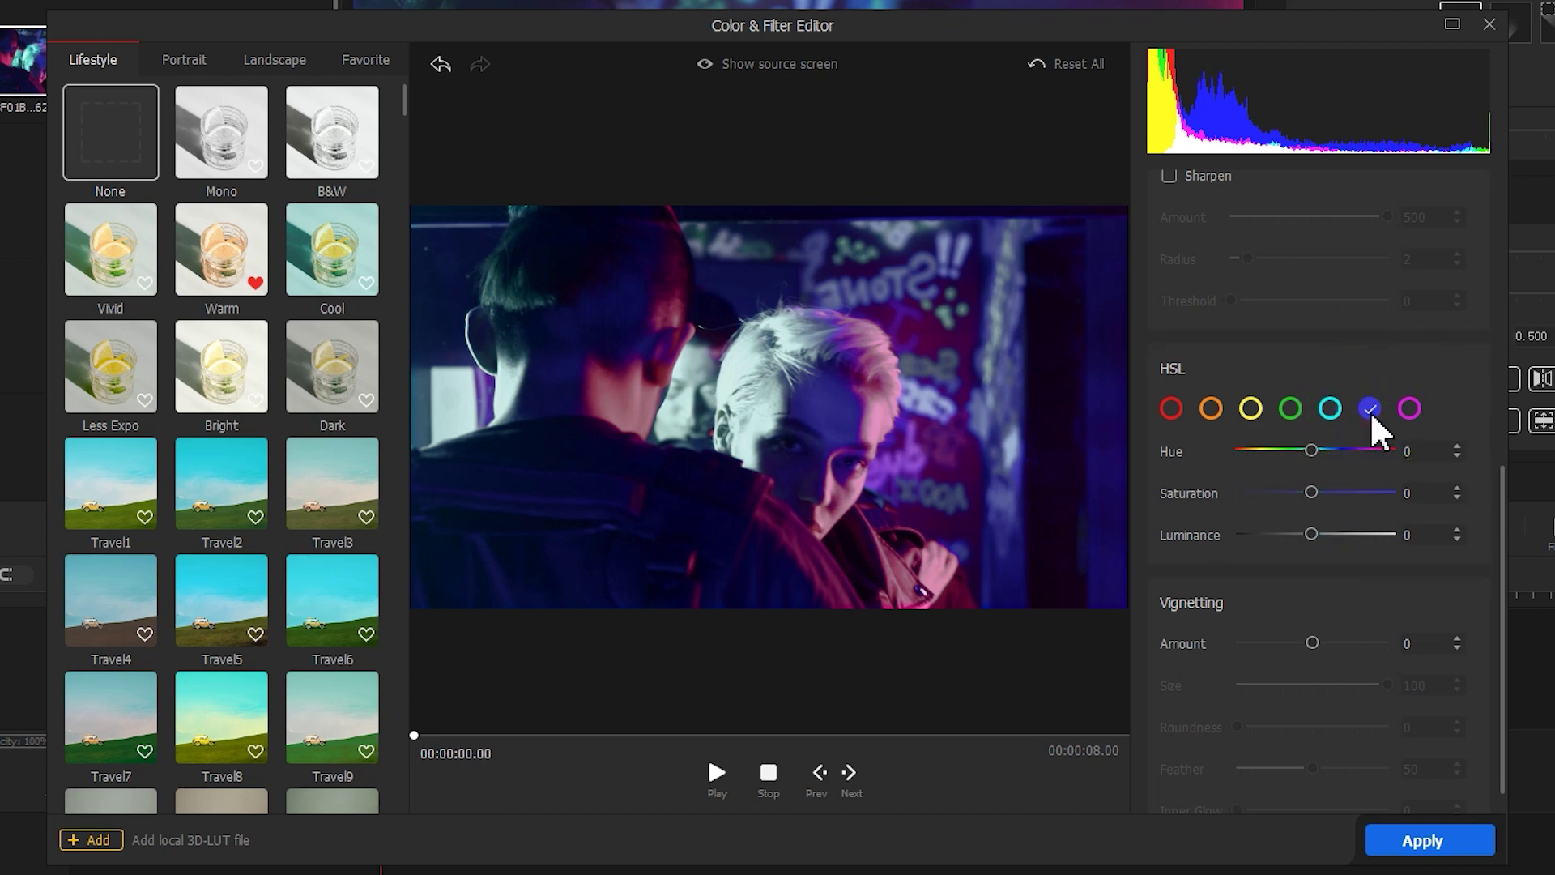
pyautogui.moveTo(1309, 492); pyautogui.dragTo(1218, 543)
pyautogui.moveTo(1265, 492); pyautogui.dragTo(1255, 492)
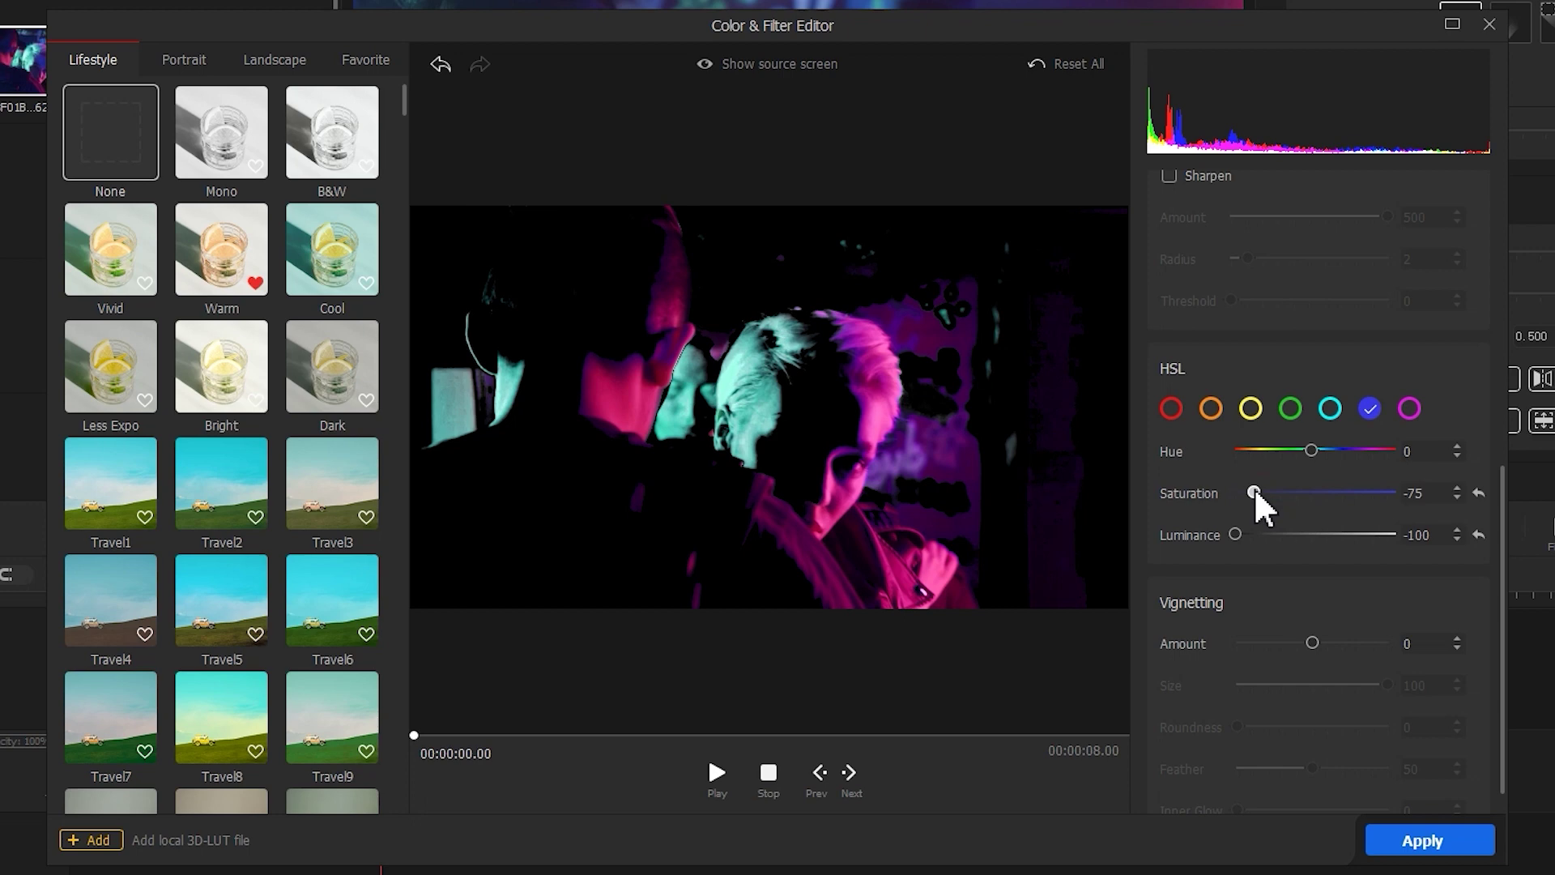
pyautogui.hotkey('ctrl', 'z')
pyautogui.hotkey('ctrl', 'z')
pyautogui.hotkey('ctrl', 'z')
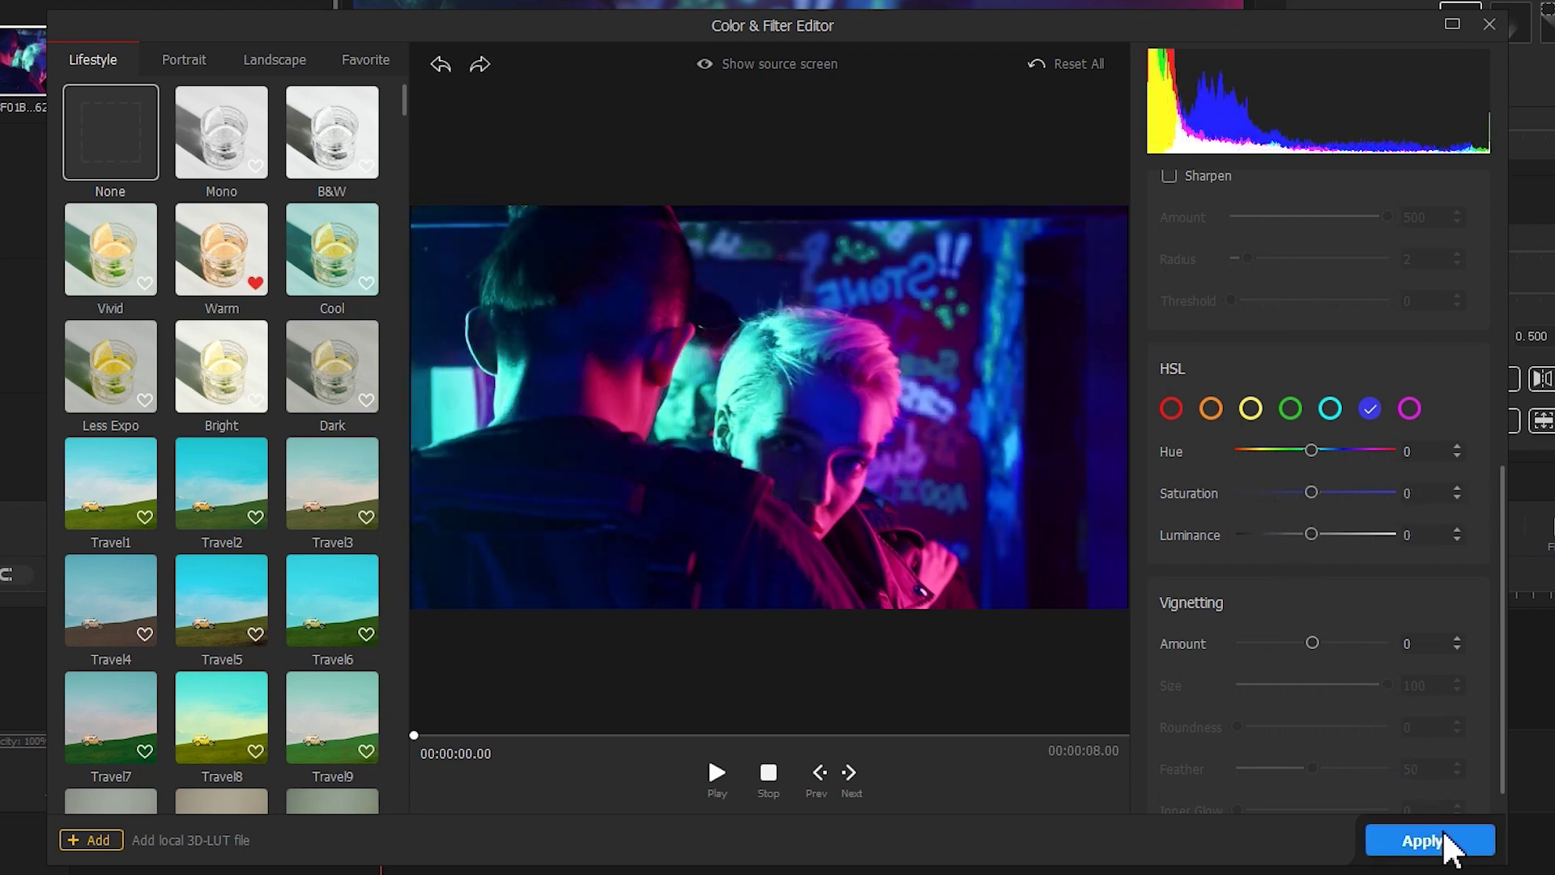
pyautogui.click(1464, 846)
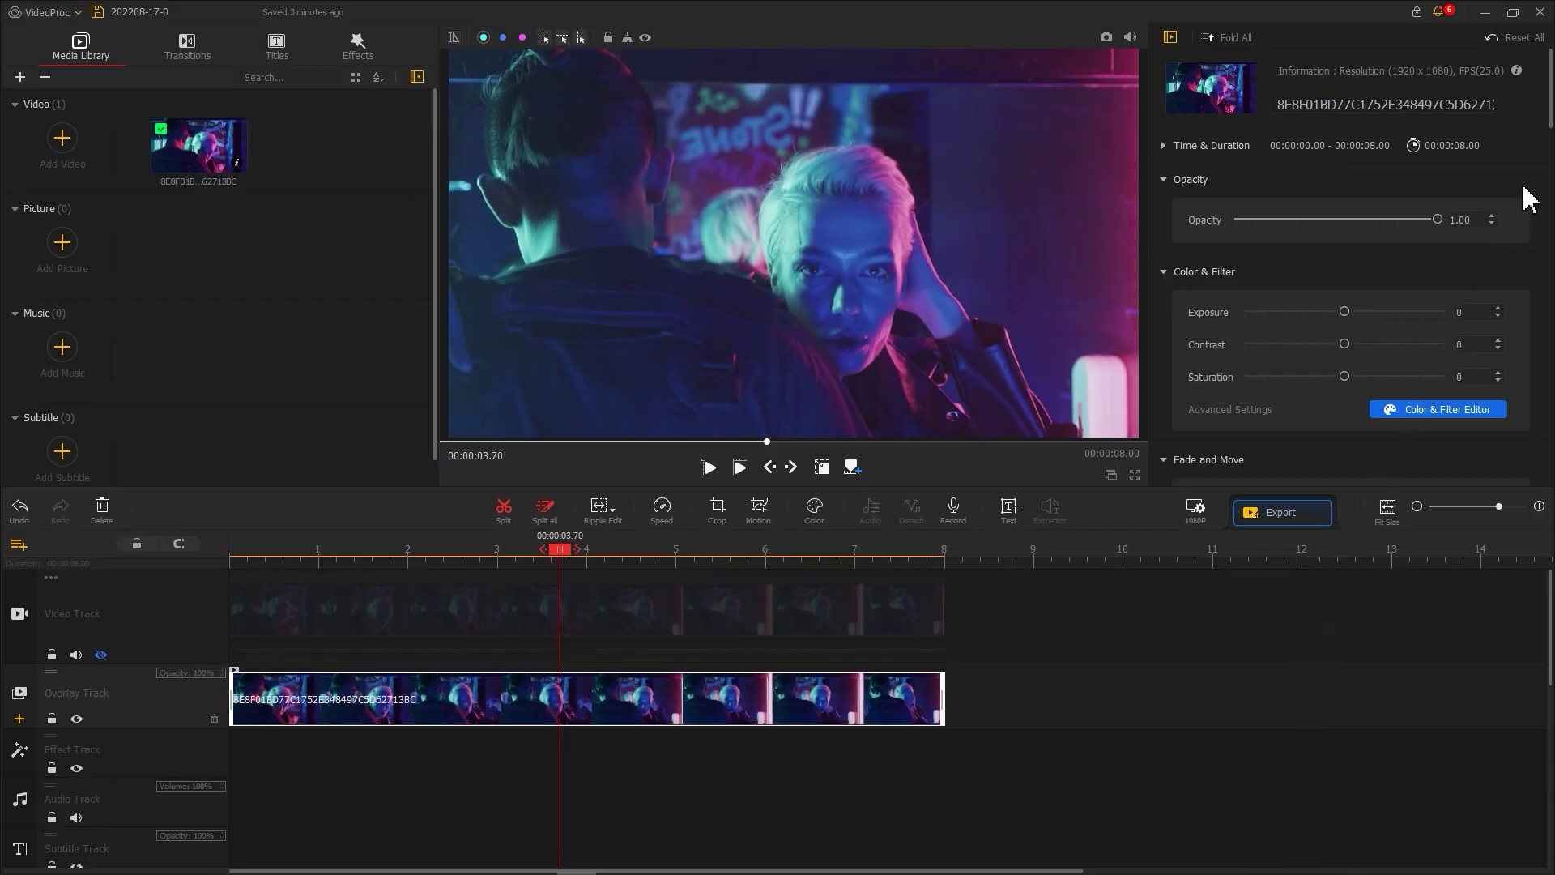
# Enable Chroma Key on the blue sampled from the woman's face, with Tolerance 4.
pyautogui.moveTo(1550, 118); pyautogui.dragTo(1541, 440)
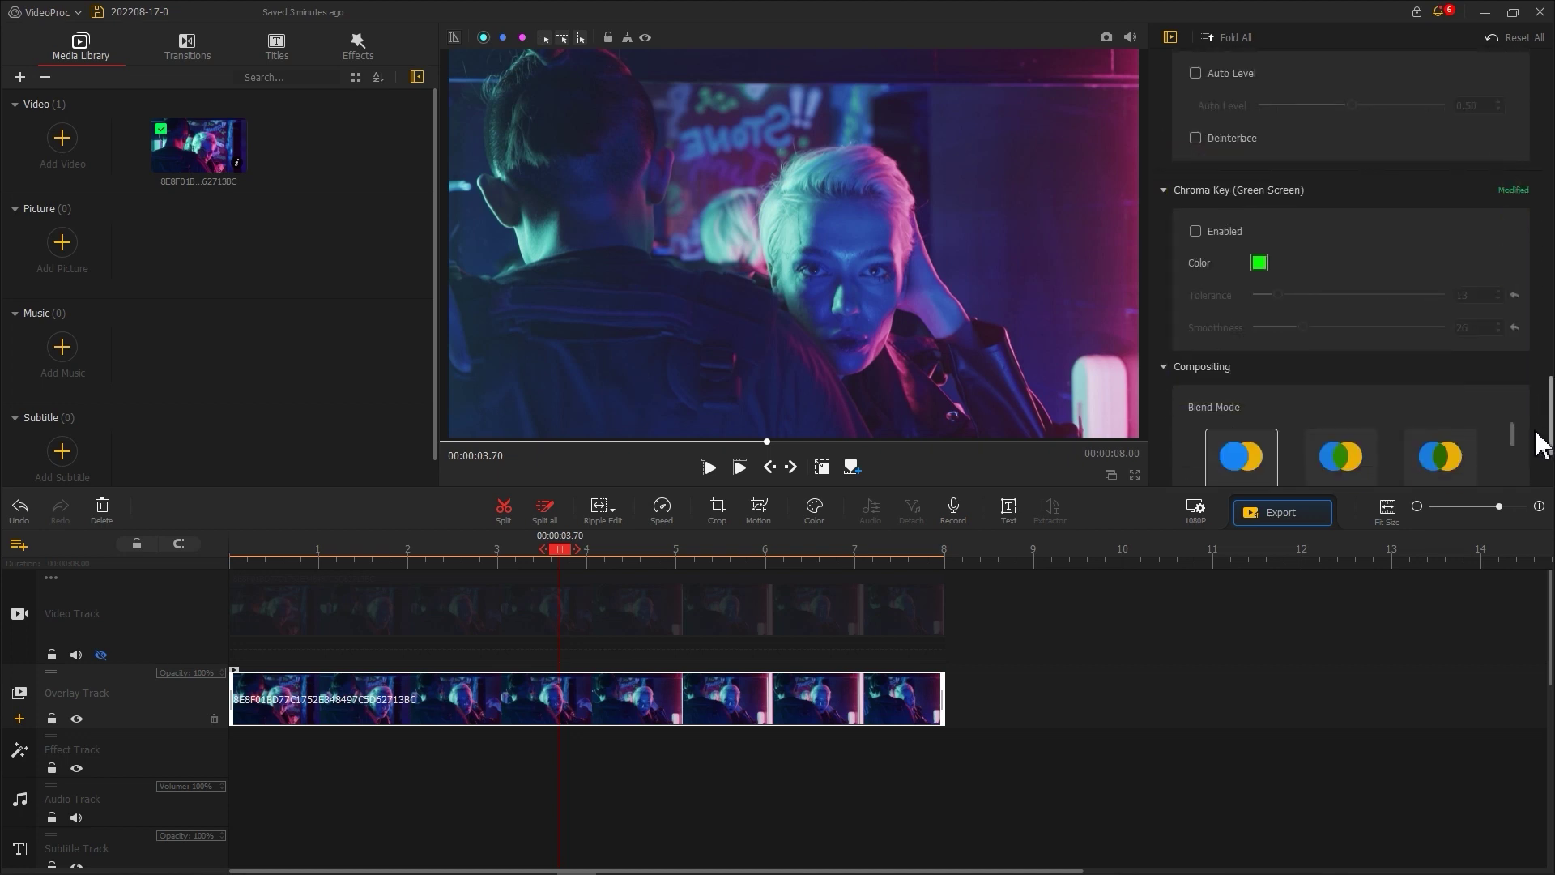
pyautogui.click(1258, 262)
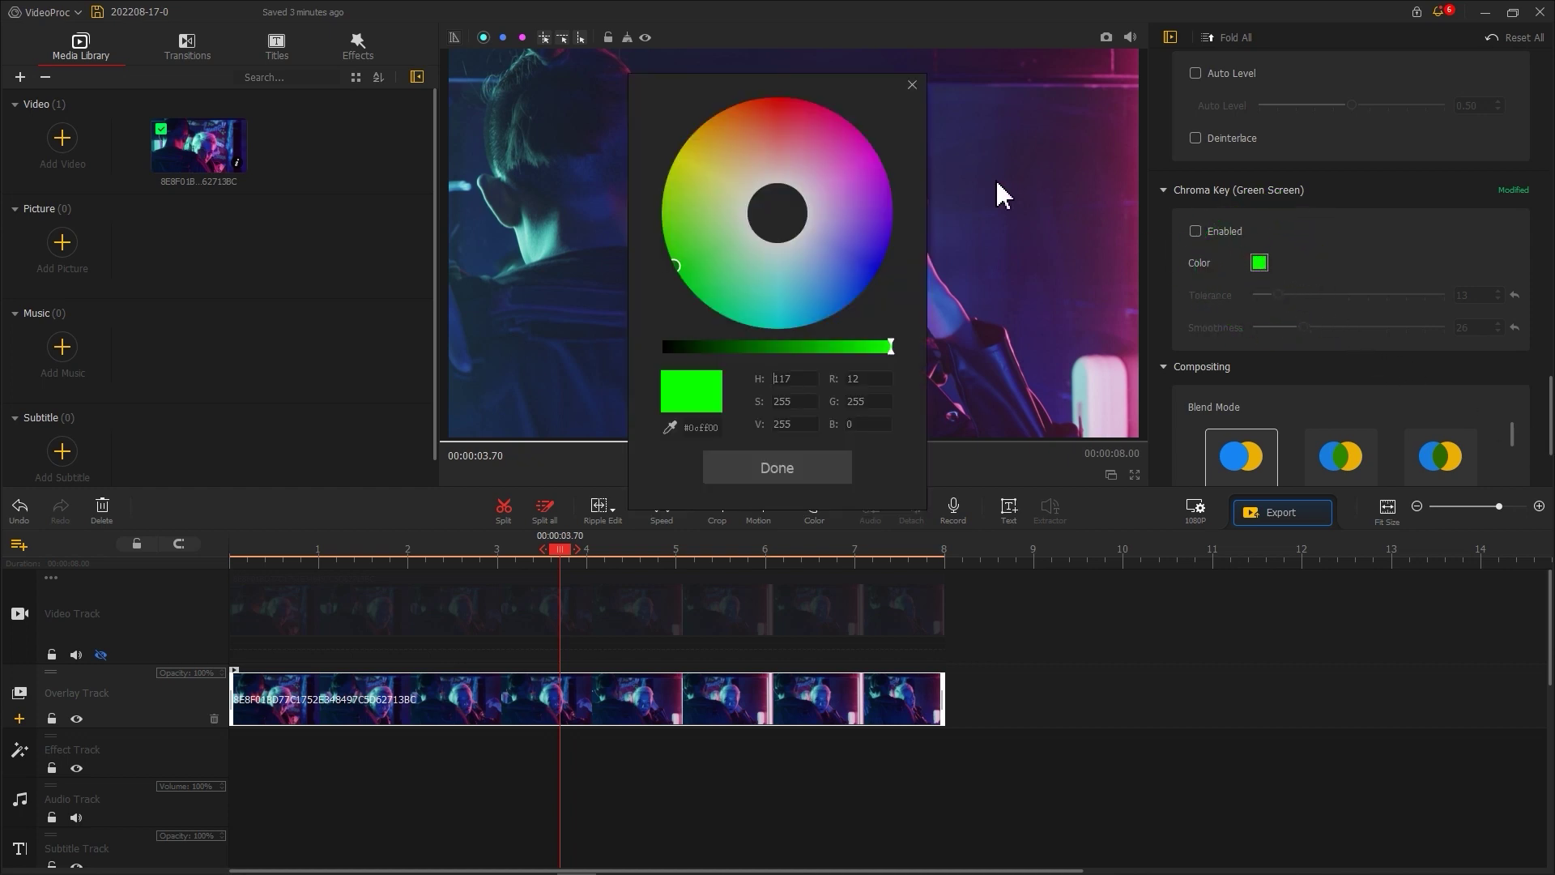
pyautogui.moveTo(792, 86); pyautogui.dragTo(1353, 69)
pyautogui.click(1228, 403)
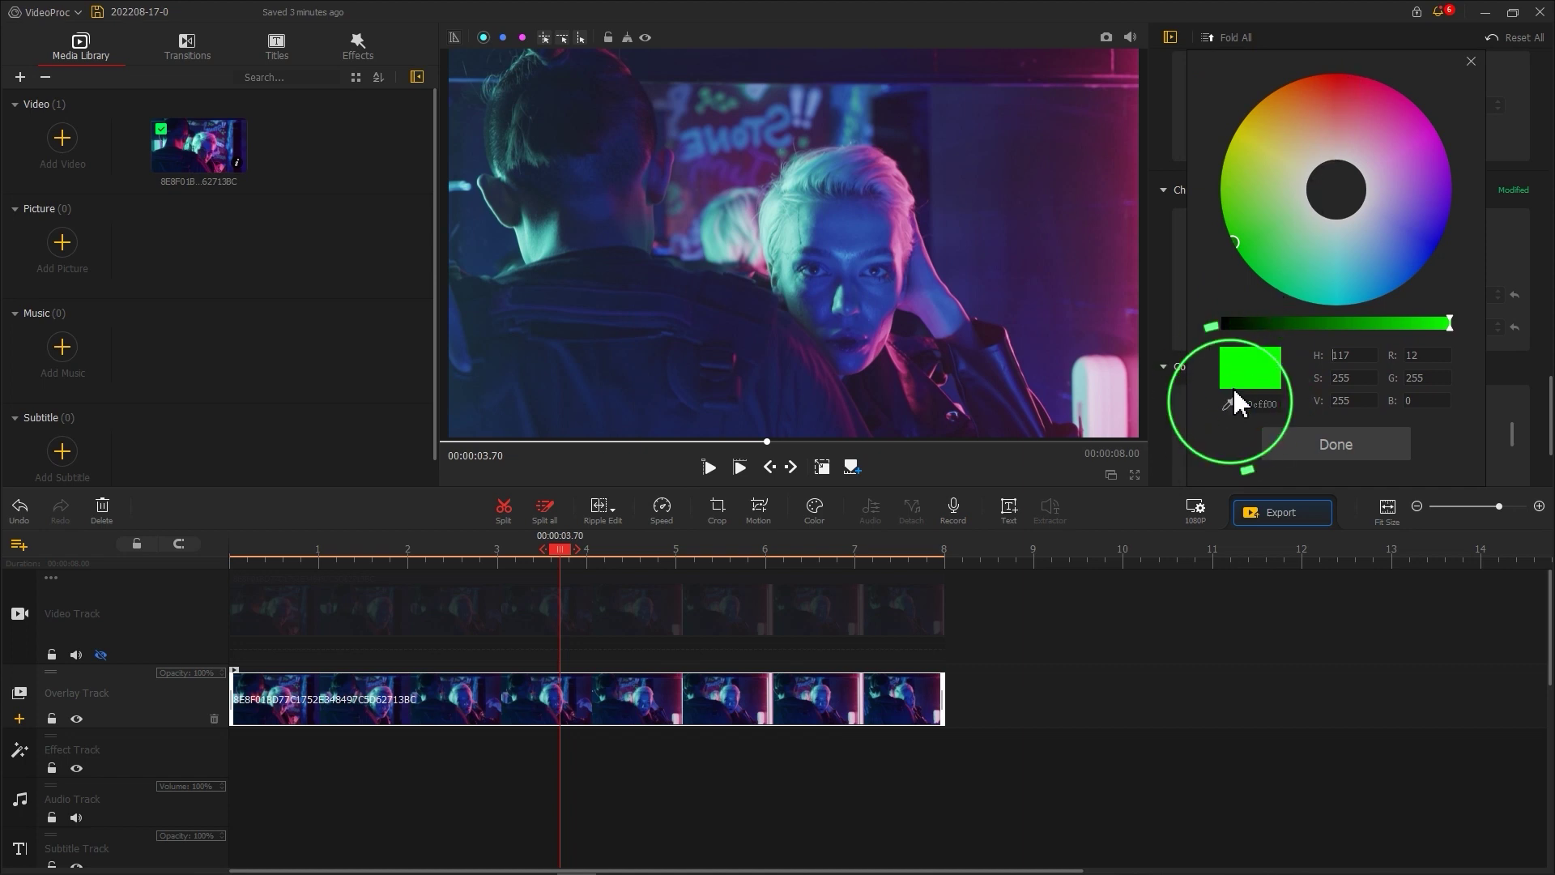
pyautogui.click(843, 241)
pyautogui.click(1318, 444)
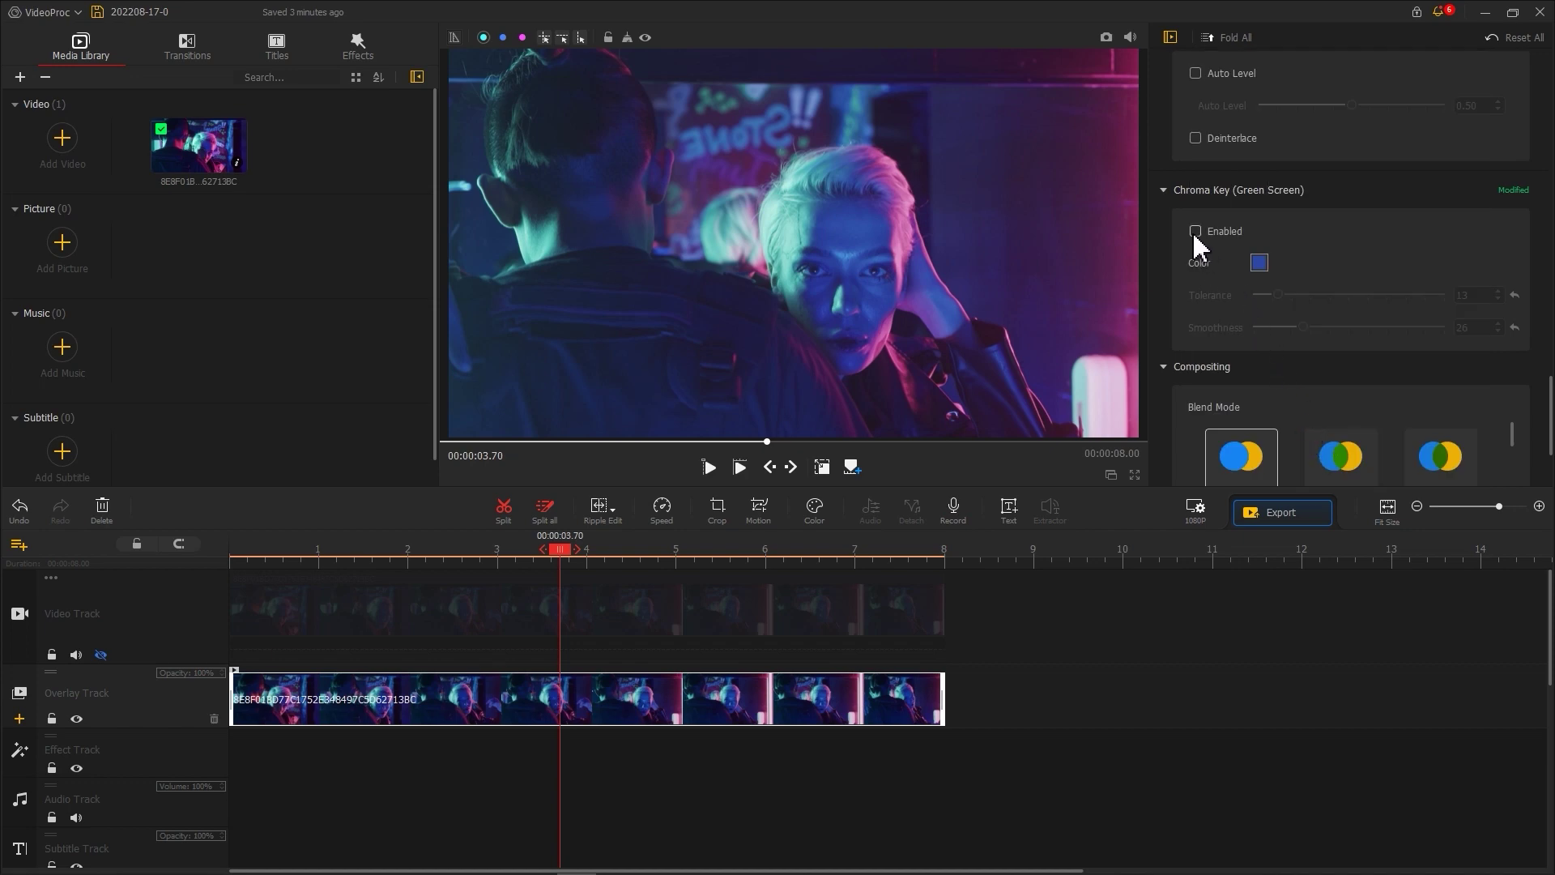
pyautogui.click(1195, 233)
pyautogui.moveTo(1274, 296); pyautogui.dragTo(1278, 327)
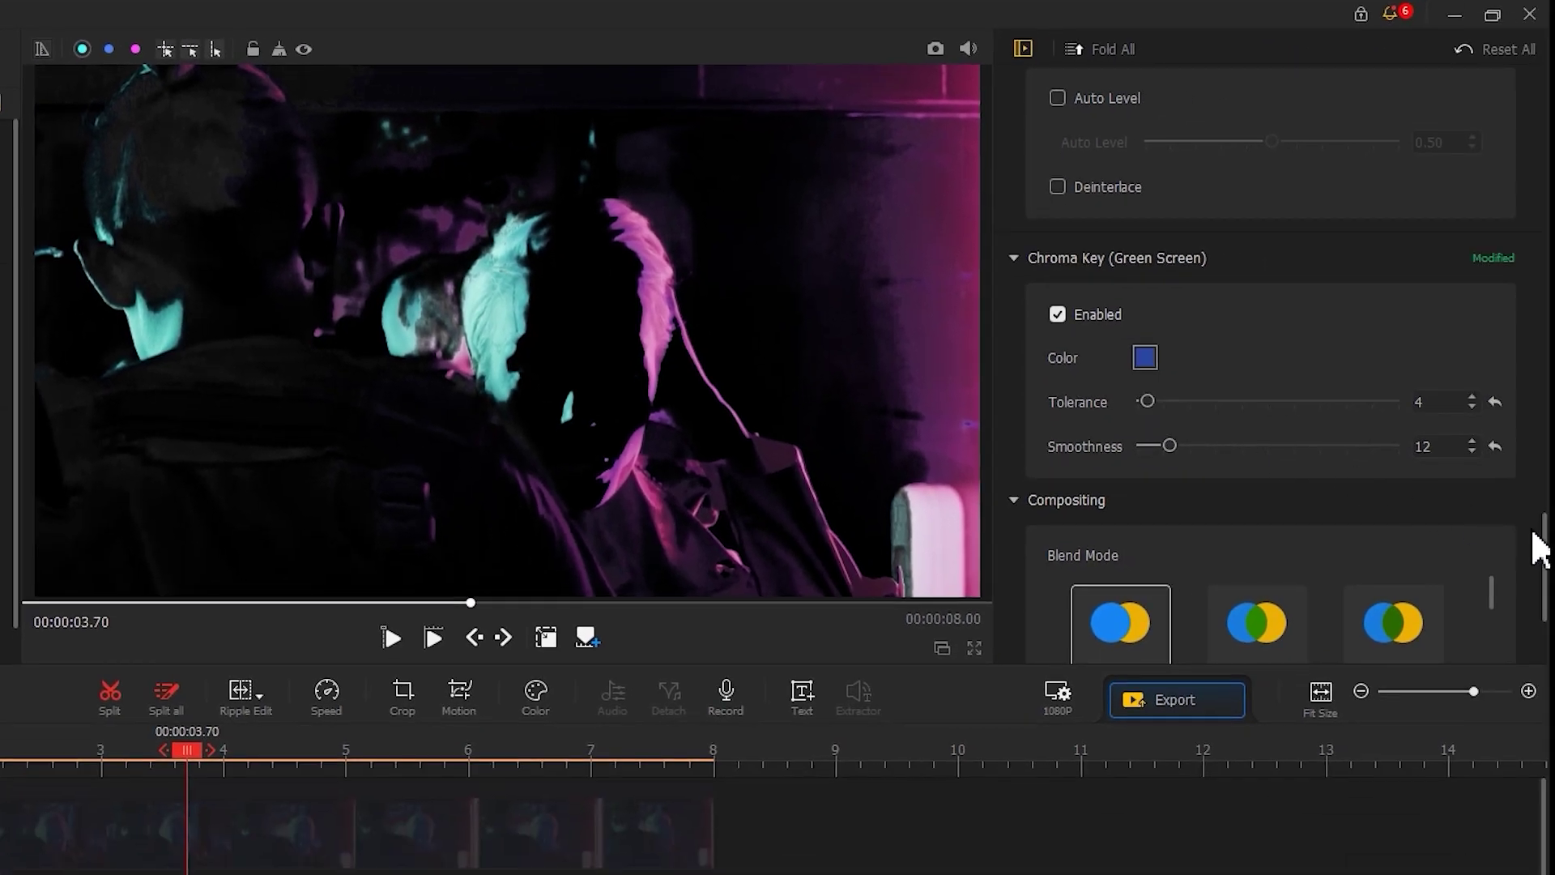
# Enable Image Denoising with Coefficient 1.8 and Edge Threshold 0.6, then unhide the main video track.
pyautogui.moveTo(1532, 545); pyautogui.dragTo(1545, 445)
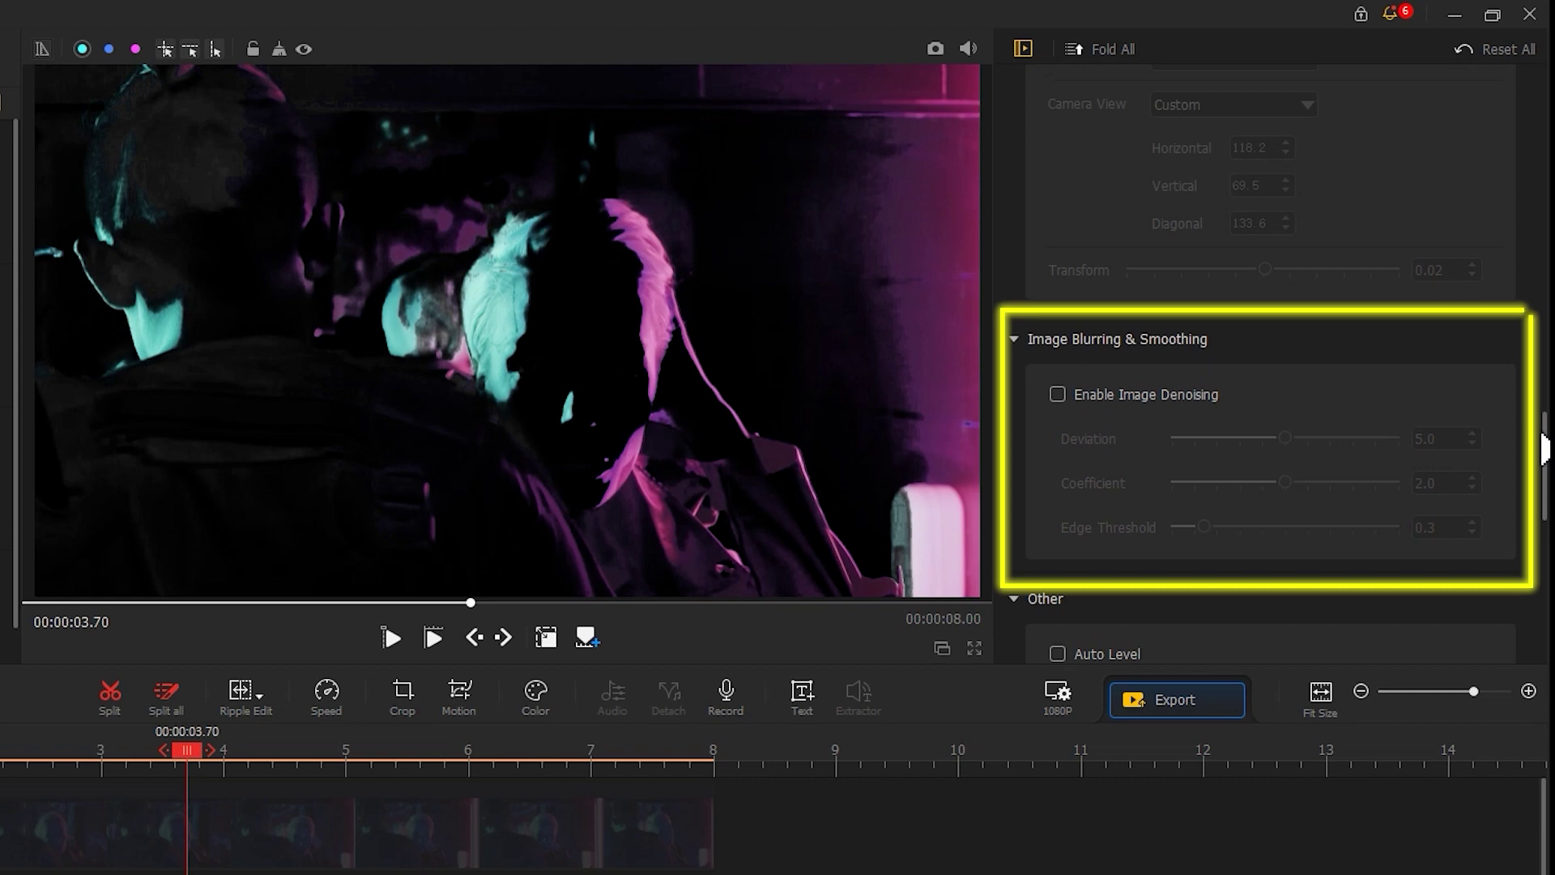
pyautogui.click(1110, 393)
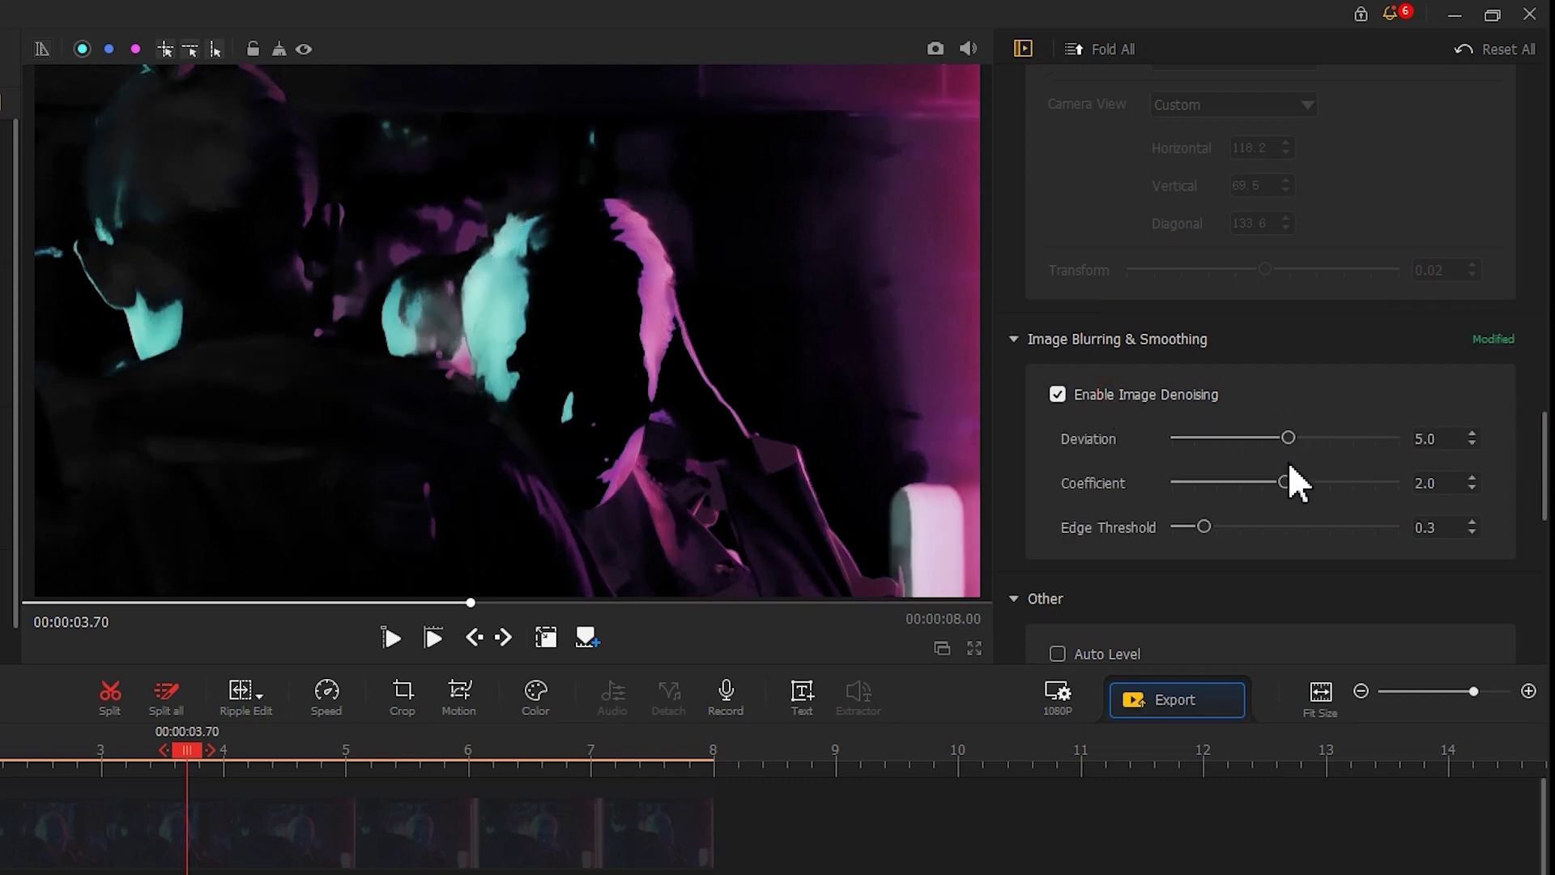
pyautogui.moveTo(1214, 484); pyautogui.dragTo(1270, 481)
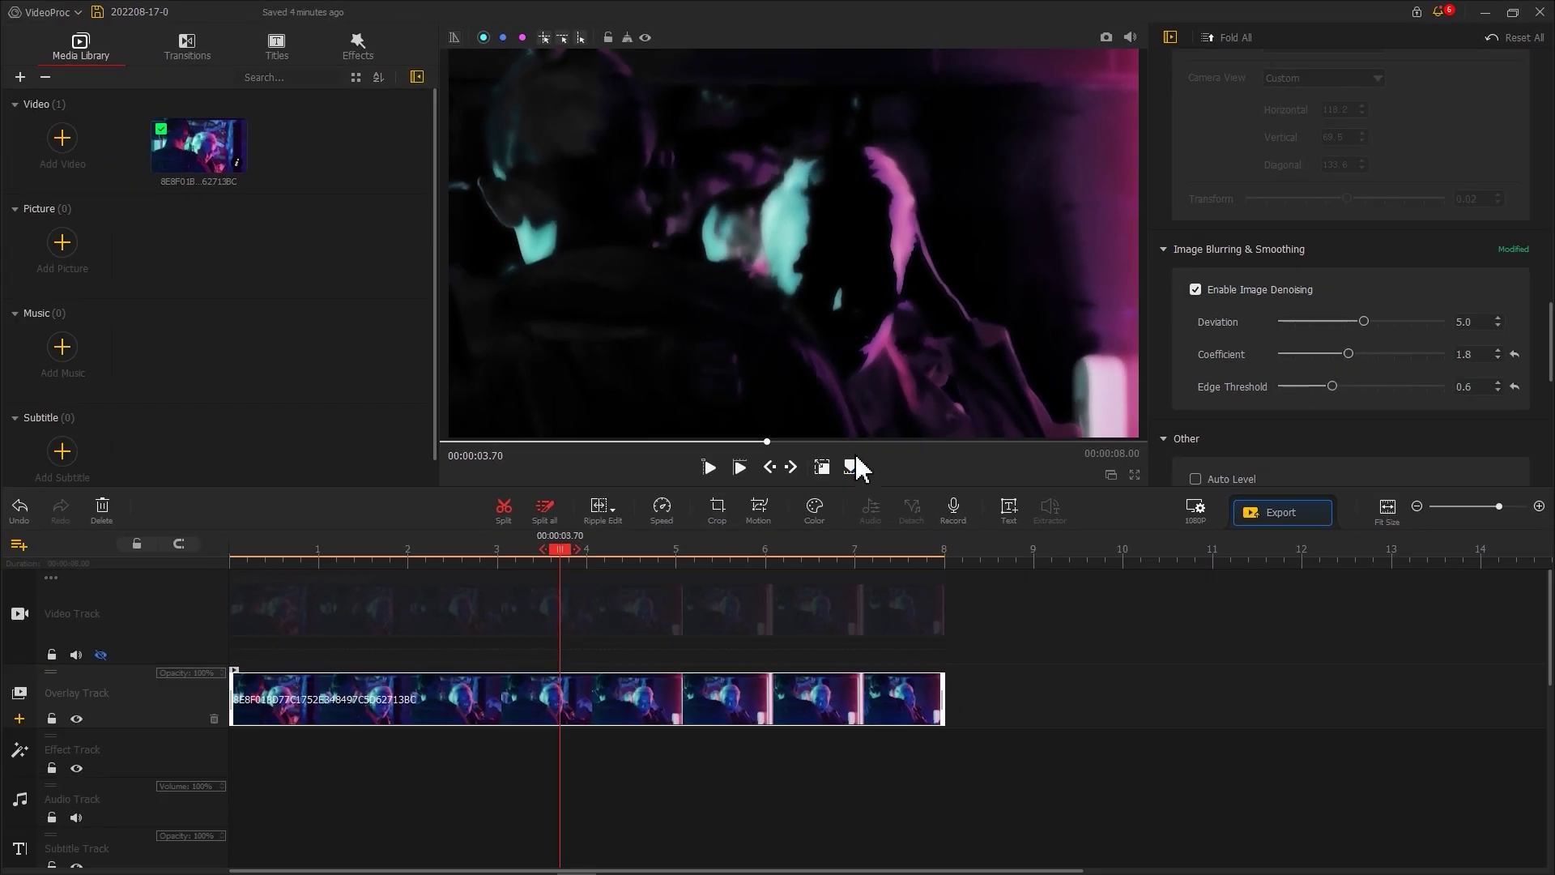
pyautogui.click(102, 655)
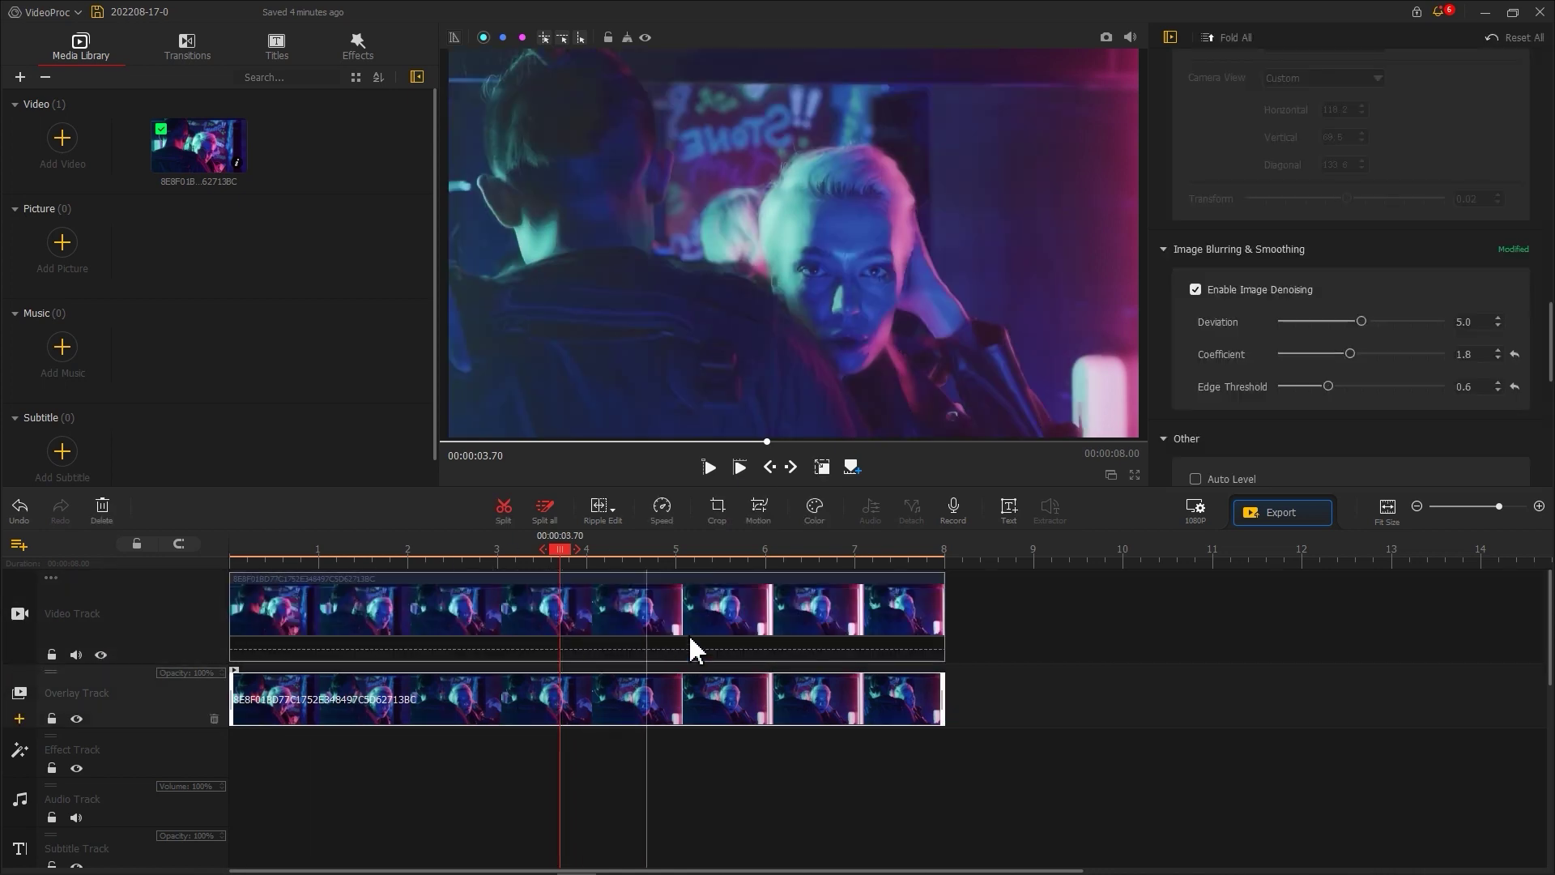
# Compare Linear Burn, Lighten, Linear Dodge and Color Dodge blend modes, settling on Screen.
pyautogui.scroll(-10, 1350, 324)
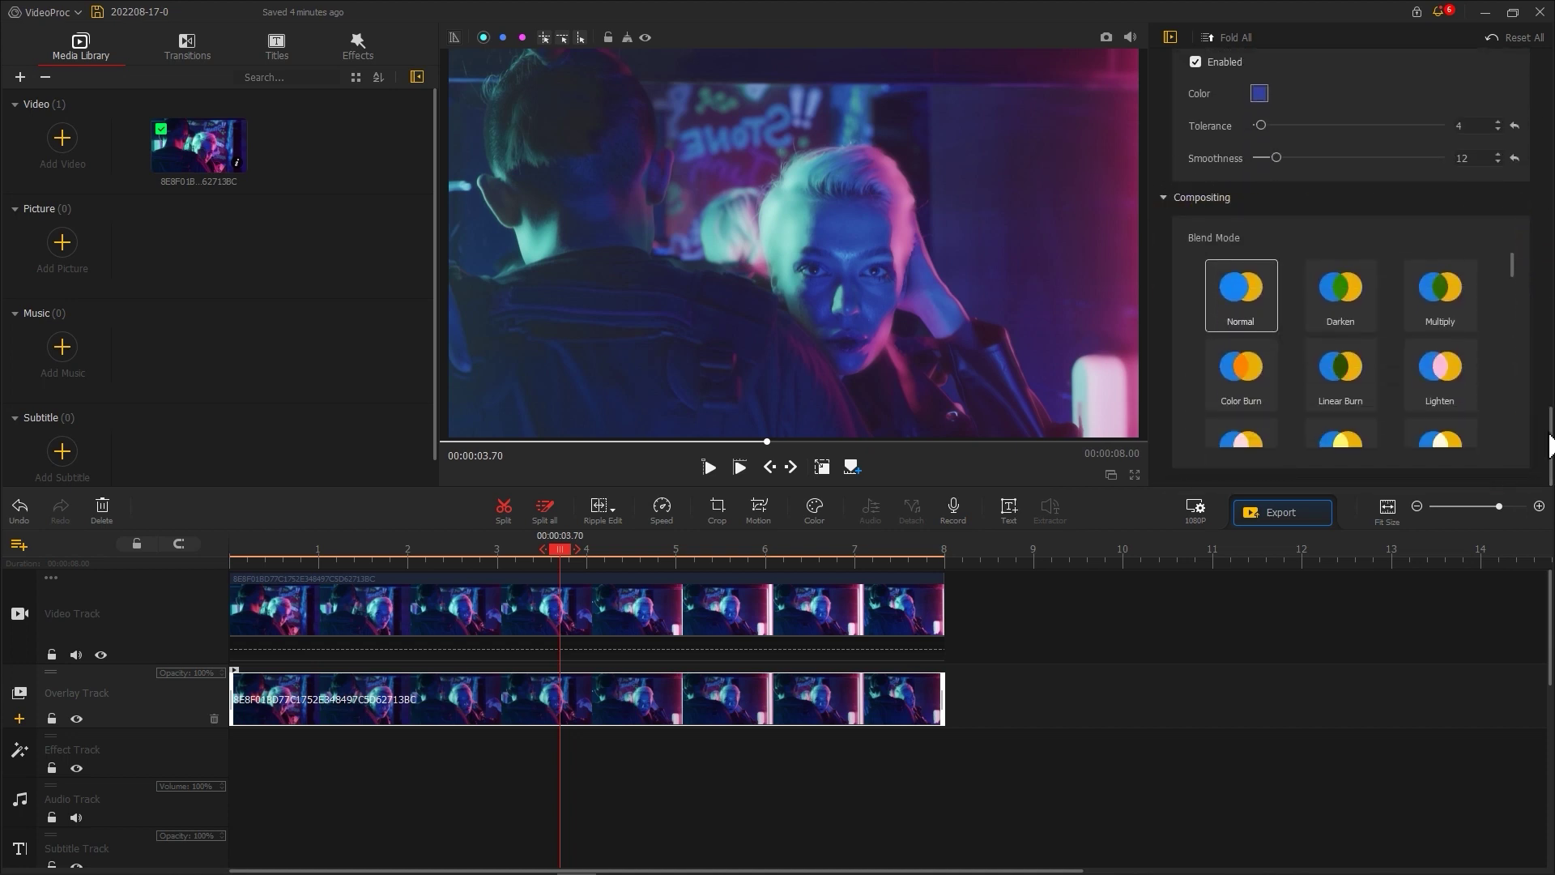
pyautogui.scroll(-1, 1239, 389)
pyautogui.click(1239, 374)
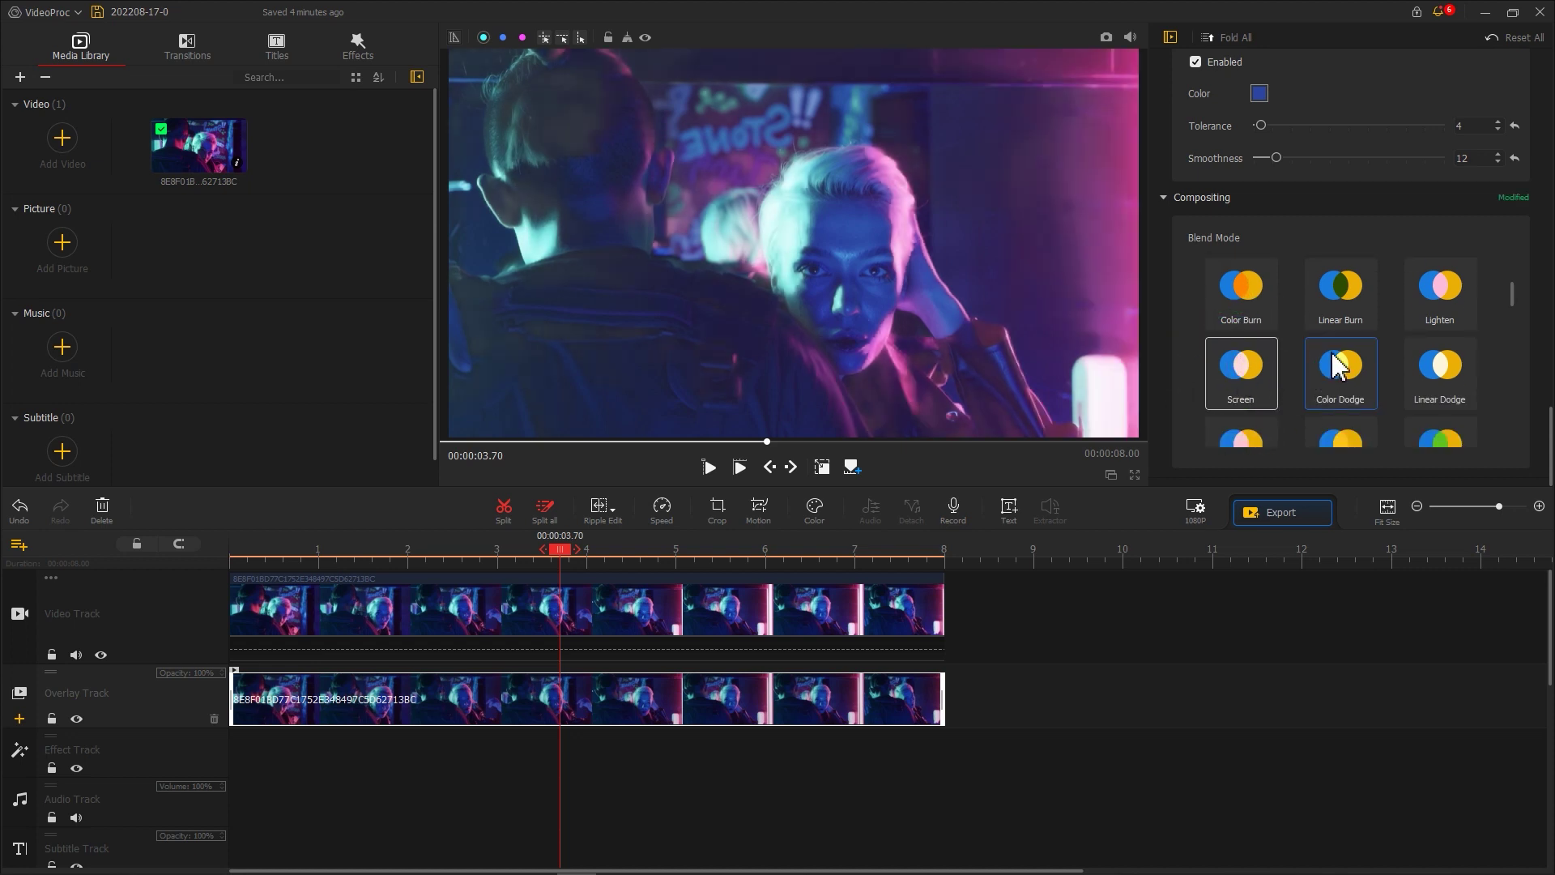
pyautogui.click(1357, 316)
pyautogui.click(1439, 307)
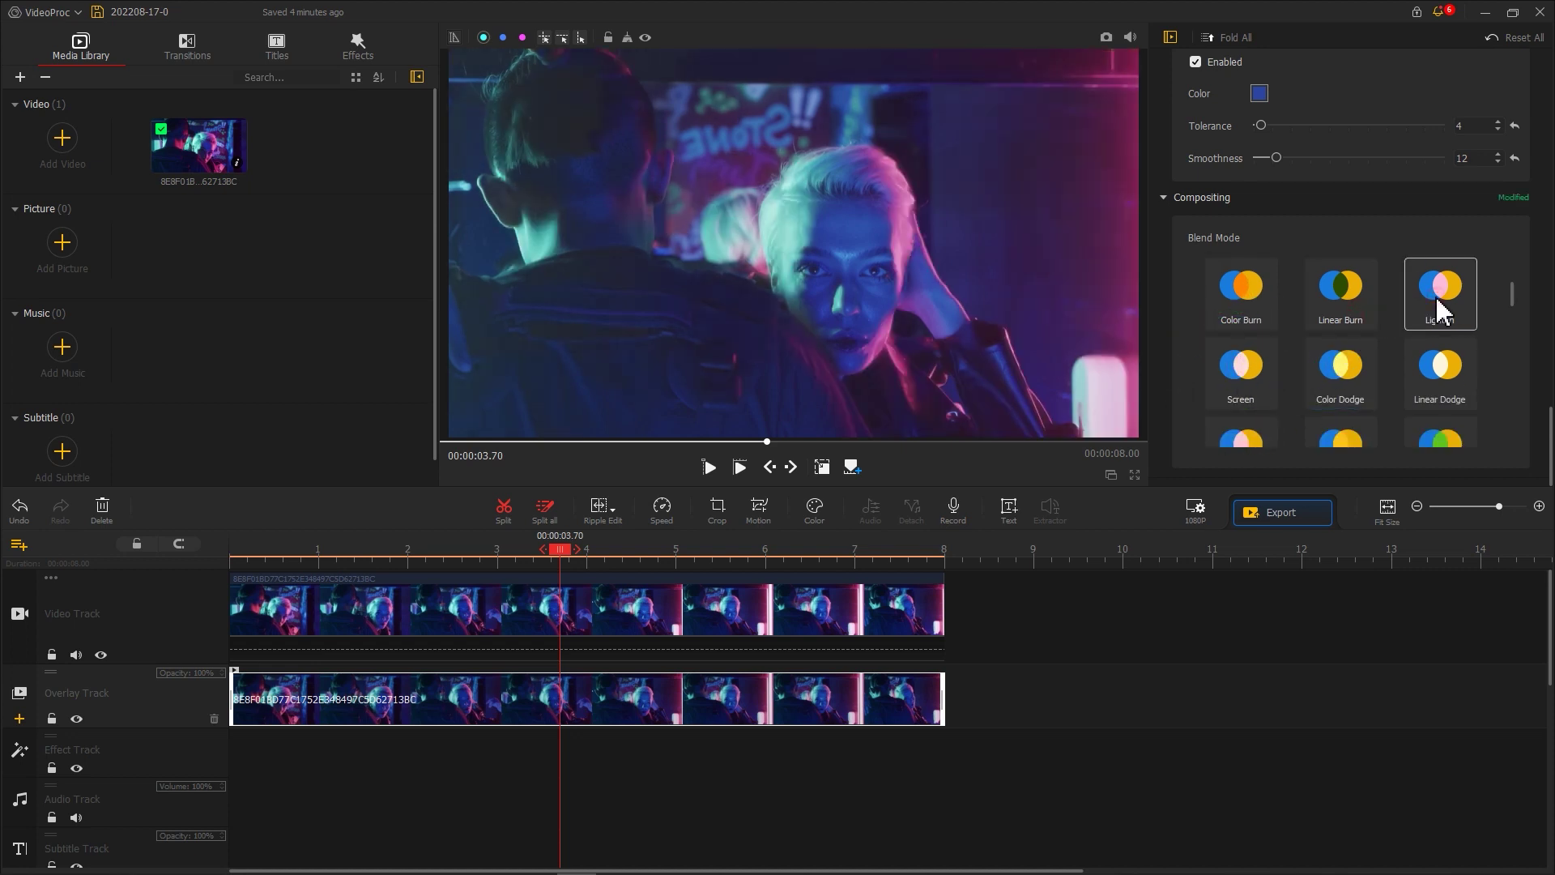
pyautogui.click(1441, 381)
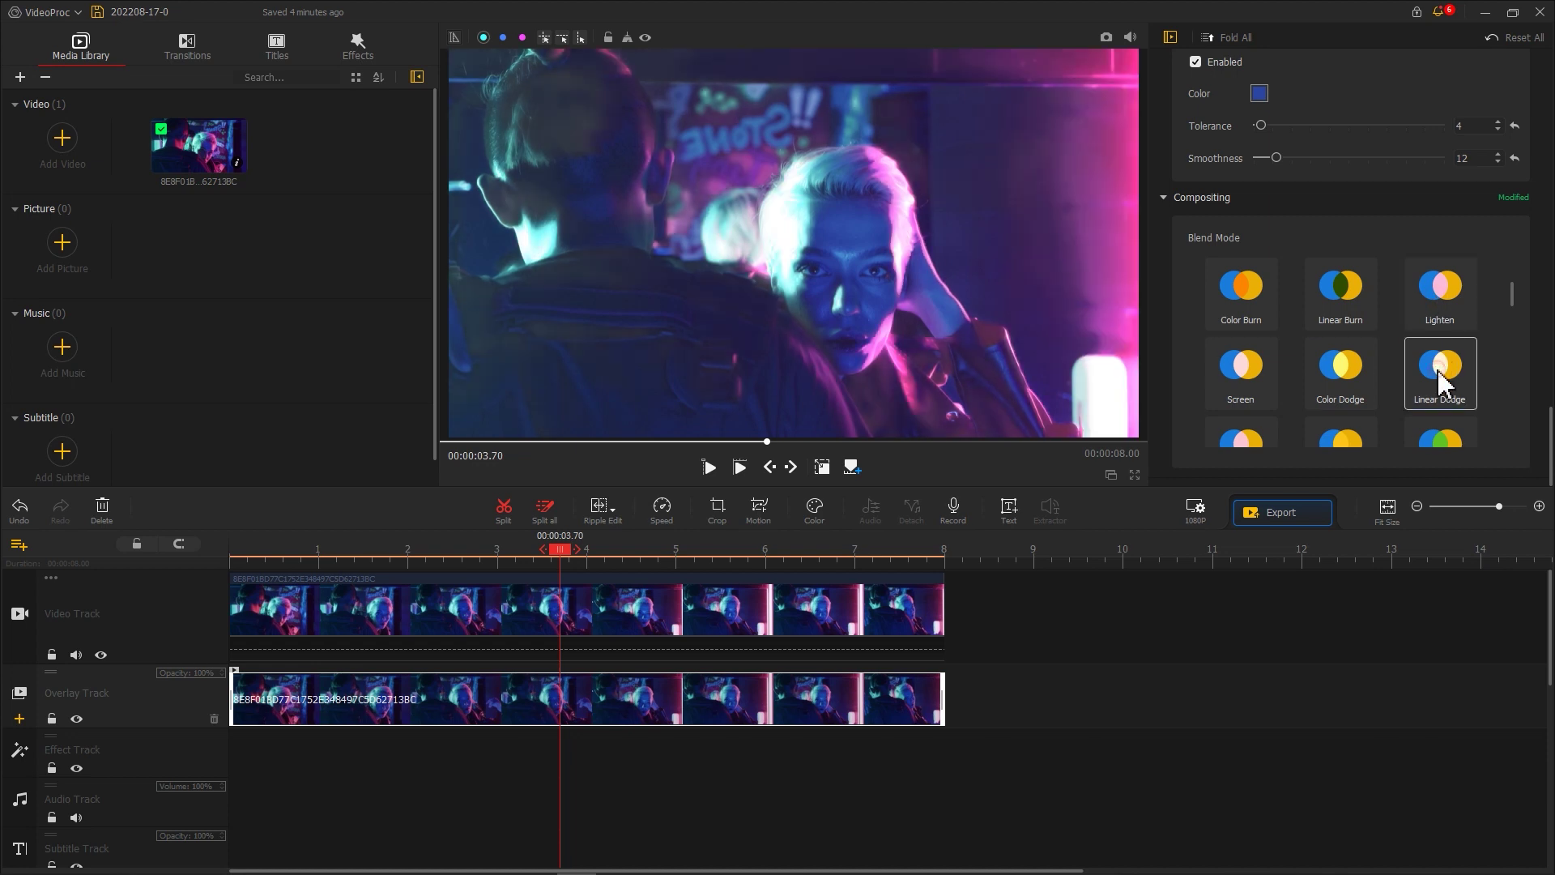
pyautogui.click(1337, 379)
pyautogui.click(1247, 391)
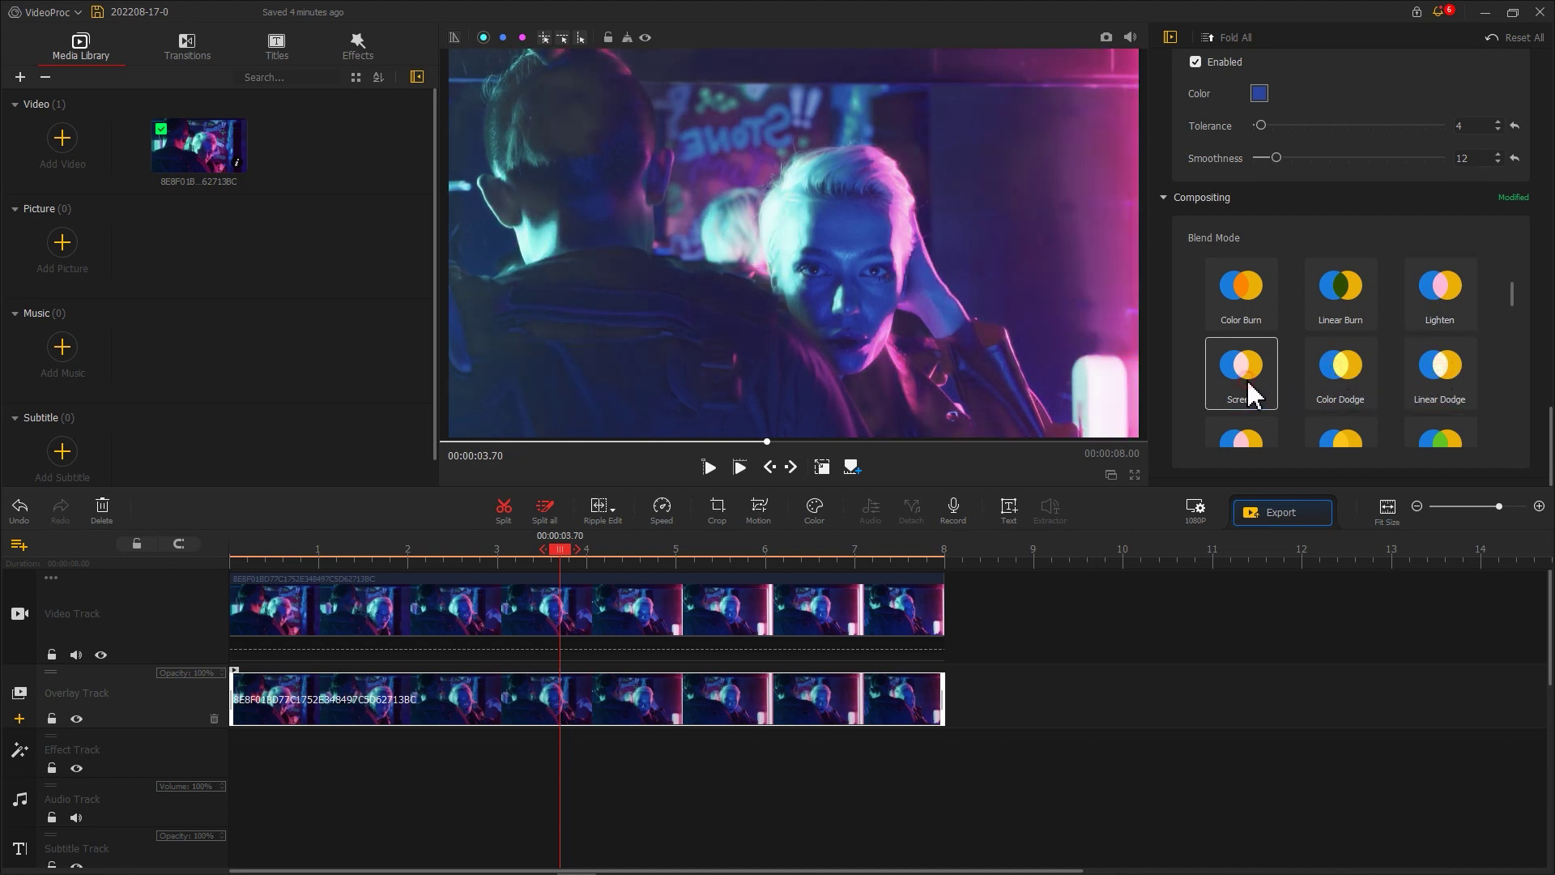
pyautogui.scroll(-1, 1254, 395)
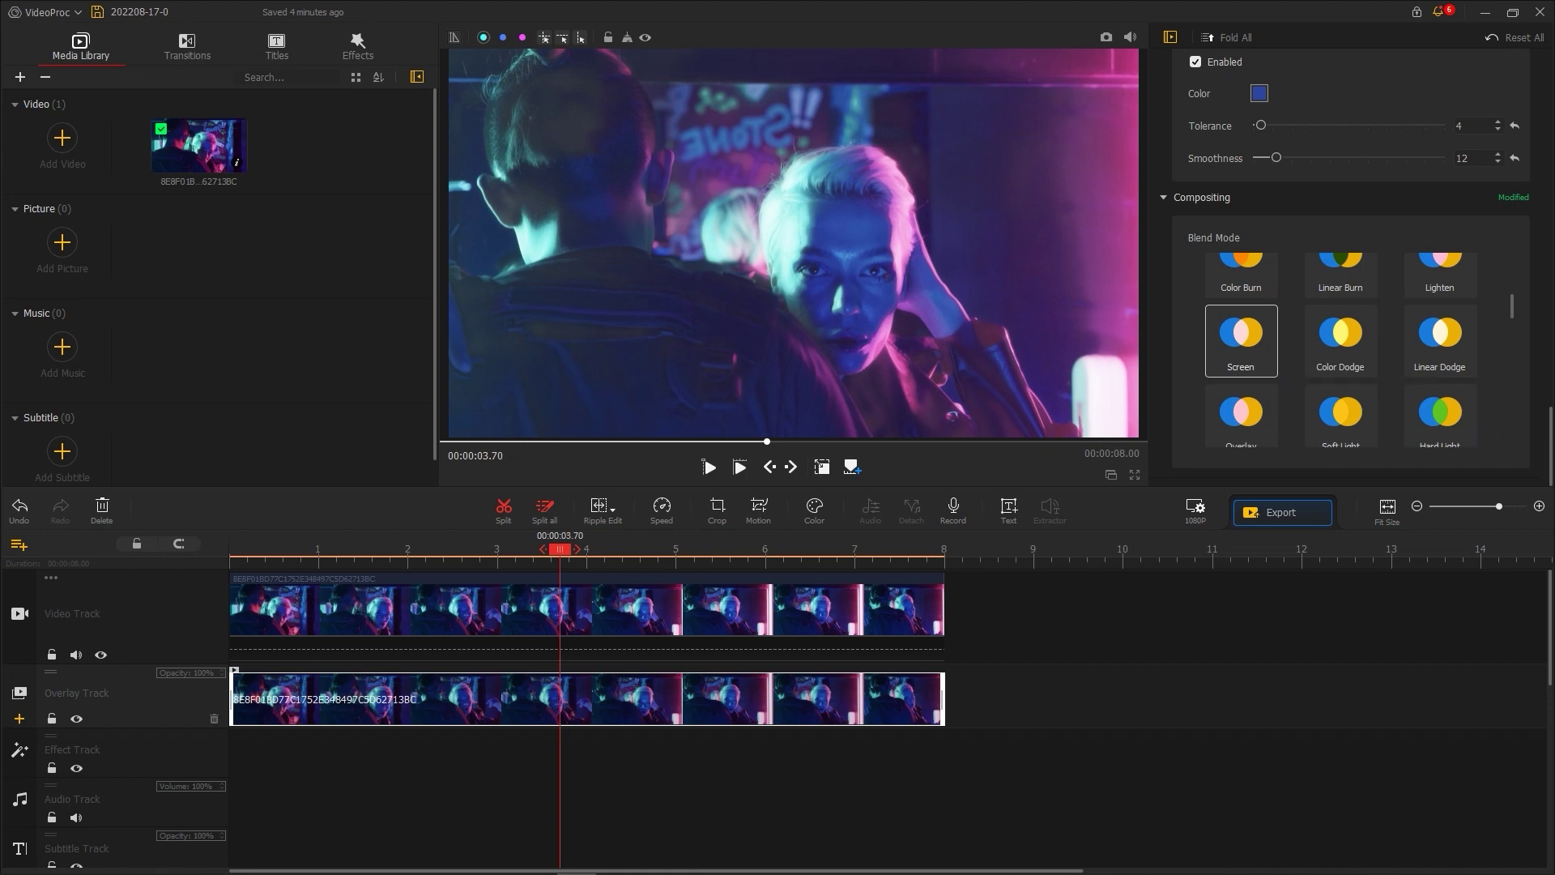